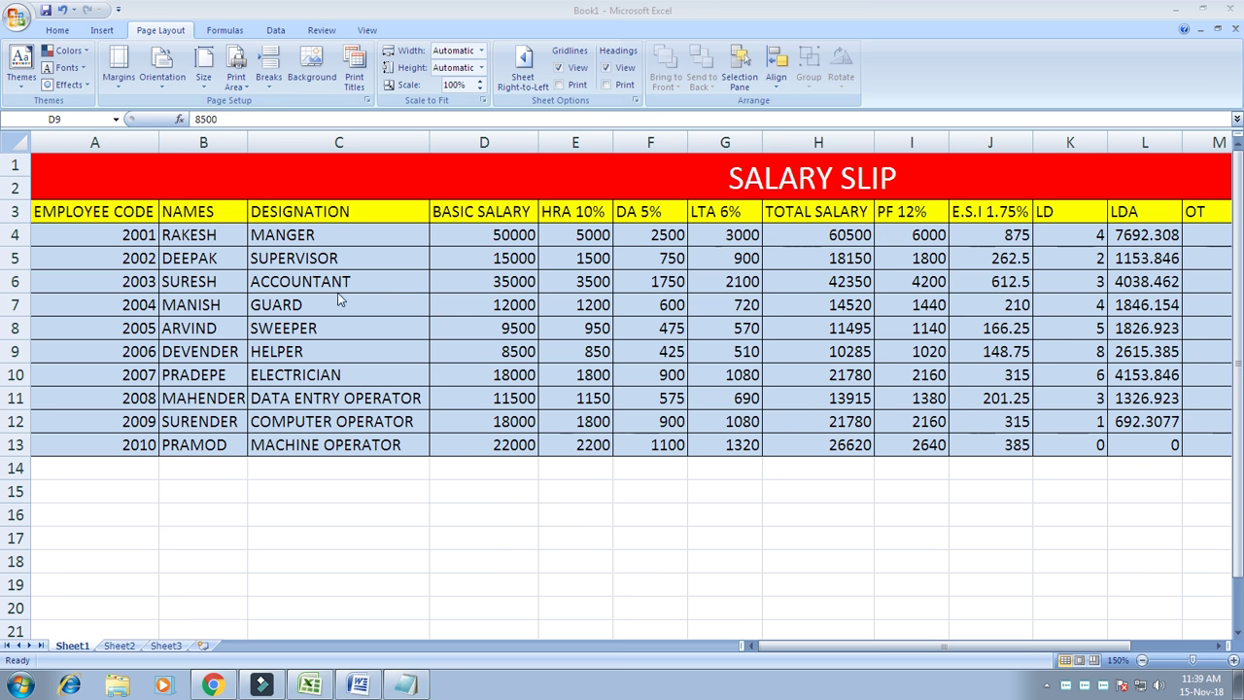
Set the paper size to A4 and scroll to check the GROSS SALARY and TAX 5% columns
{"action": "left_click", "coordinate": [205, 87]}
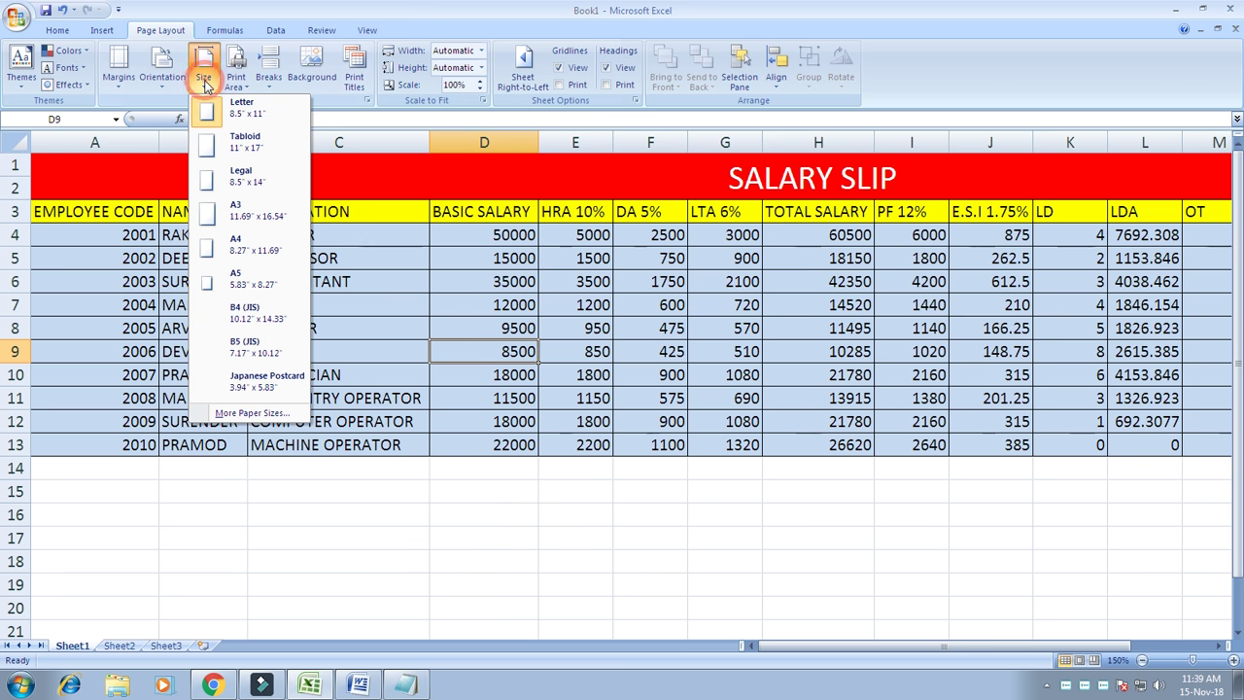
{"action": "left_click", "coordinate": [239, 248]}
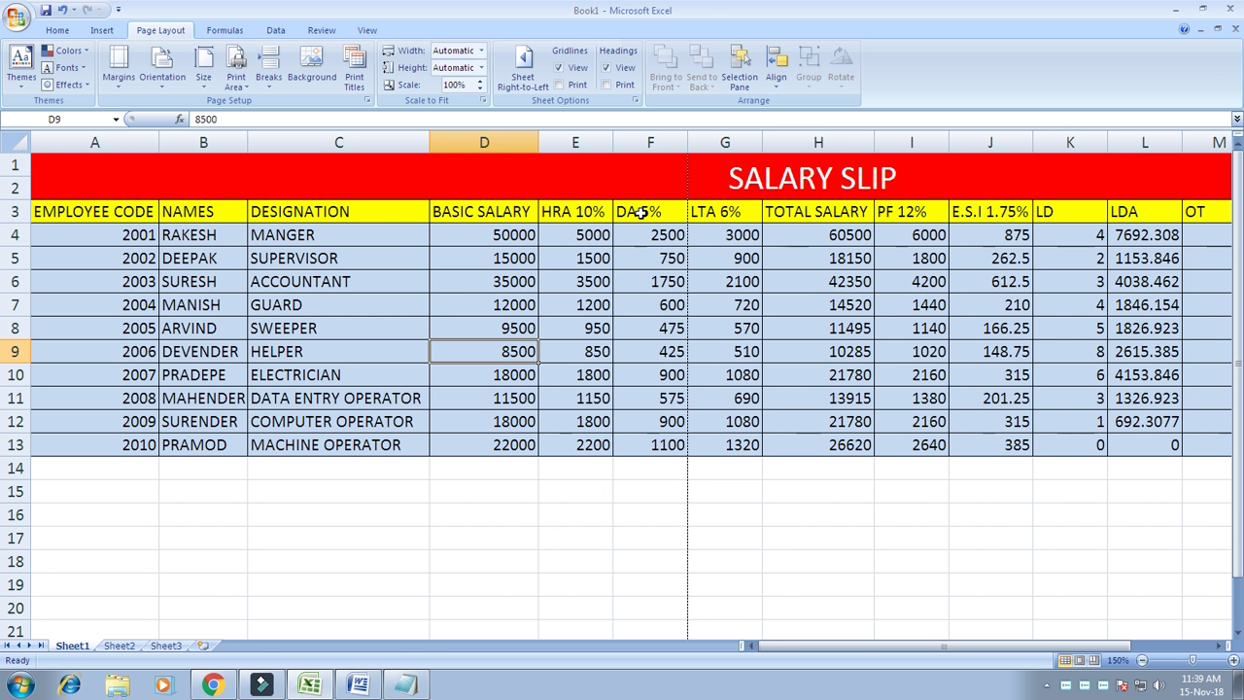
{"action": "left_click_drag", "start_coordinate": [793, 647], "coordinate": [836, 647]}
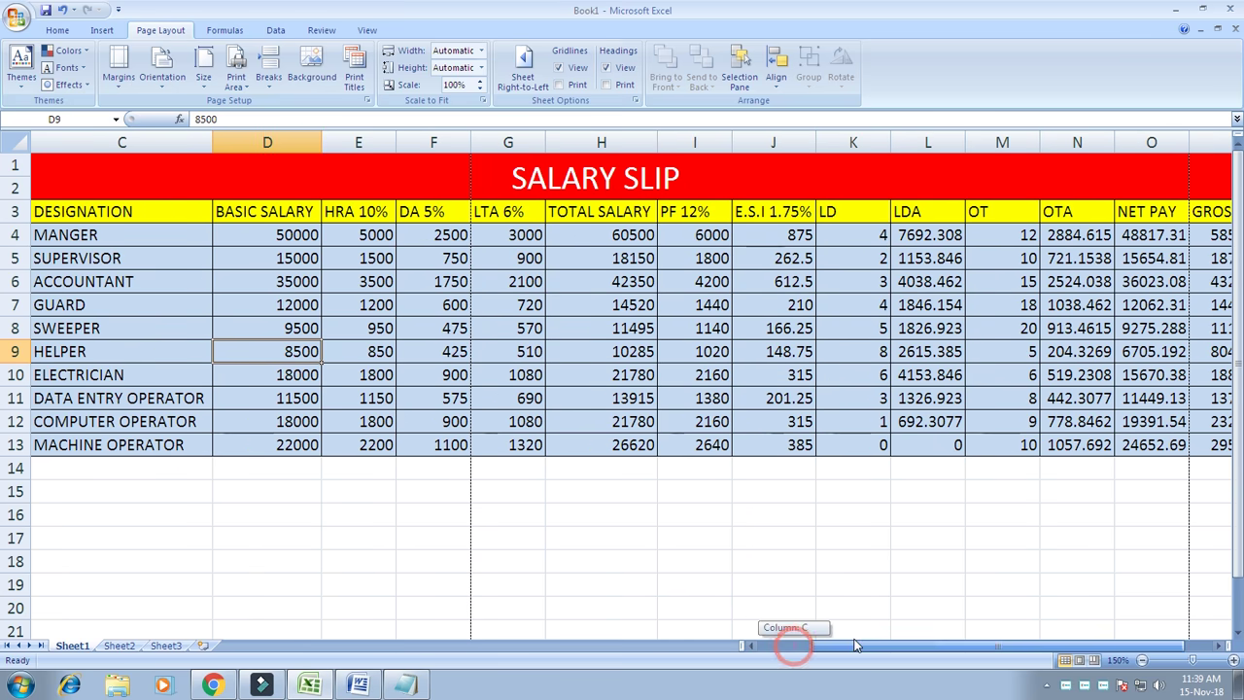
{"action": "left_click", "coordinate": [1033, 644]}
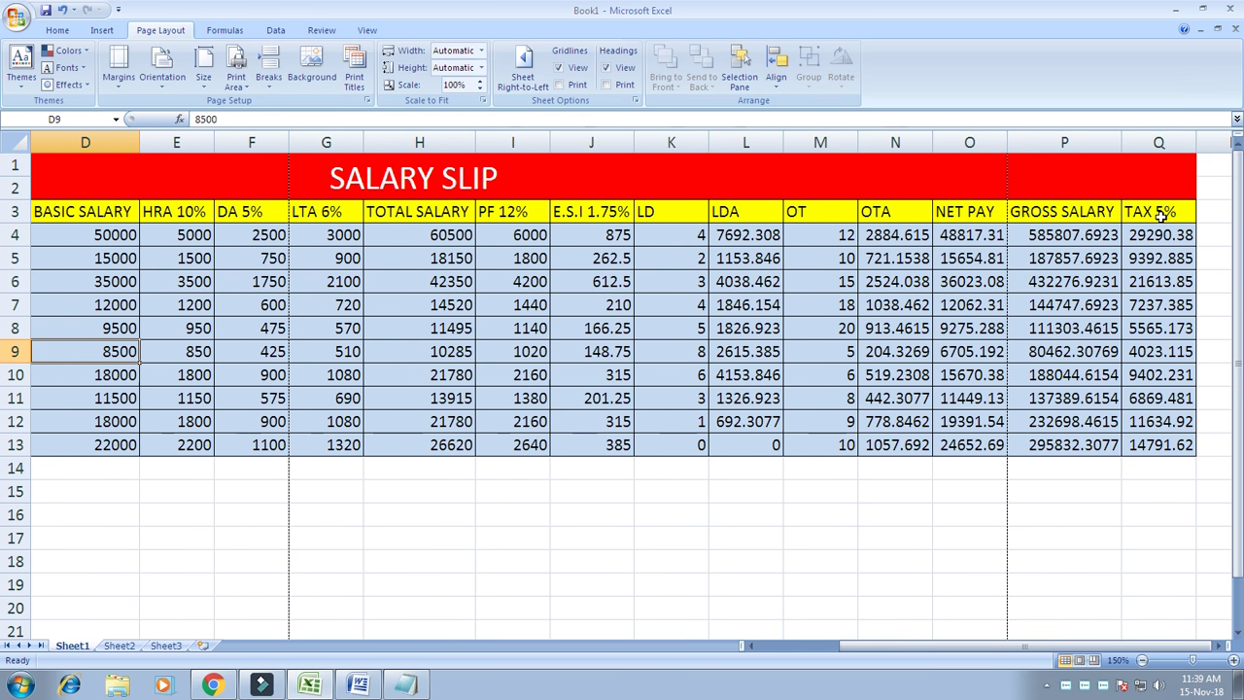
{"action": "left_click_drag", "start_coordinate": [1026, 647], "coordinate": [948, 646]}
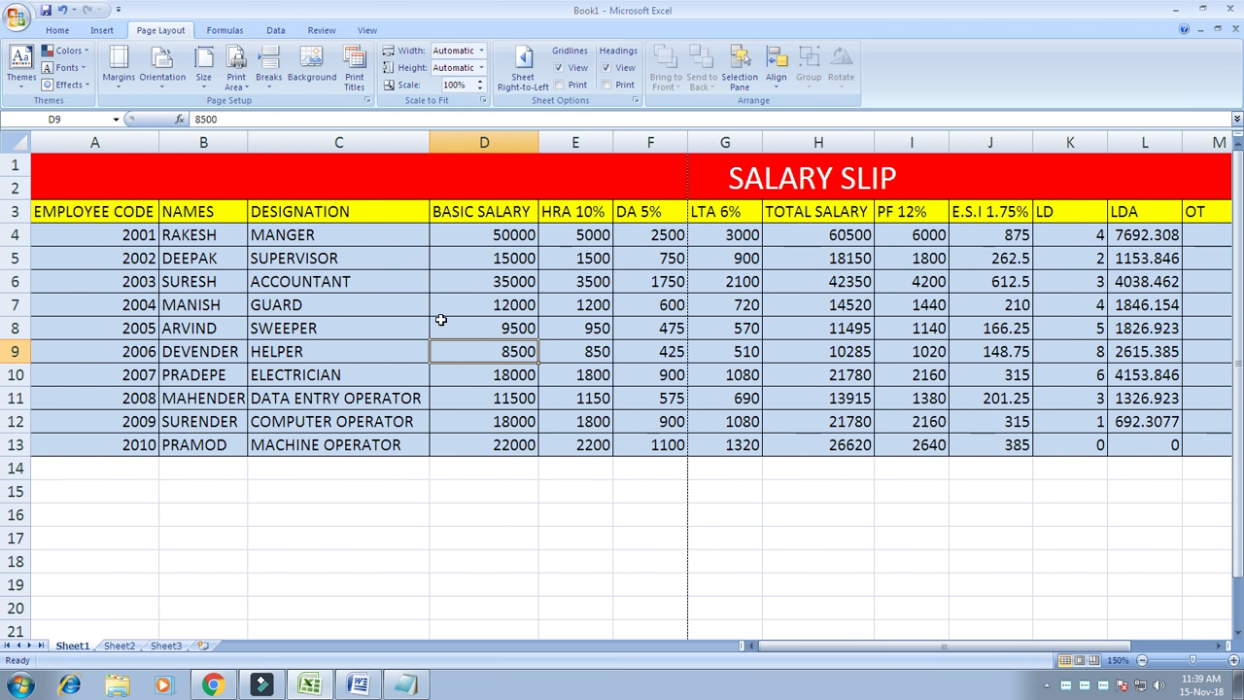
Open Print Preview of the salary slip from the Office button's Print menu
{"action": "left_click", "coordinate": [350, 281]}
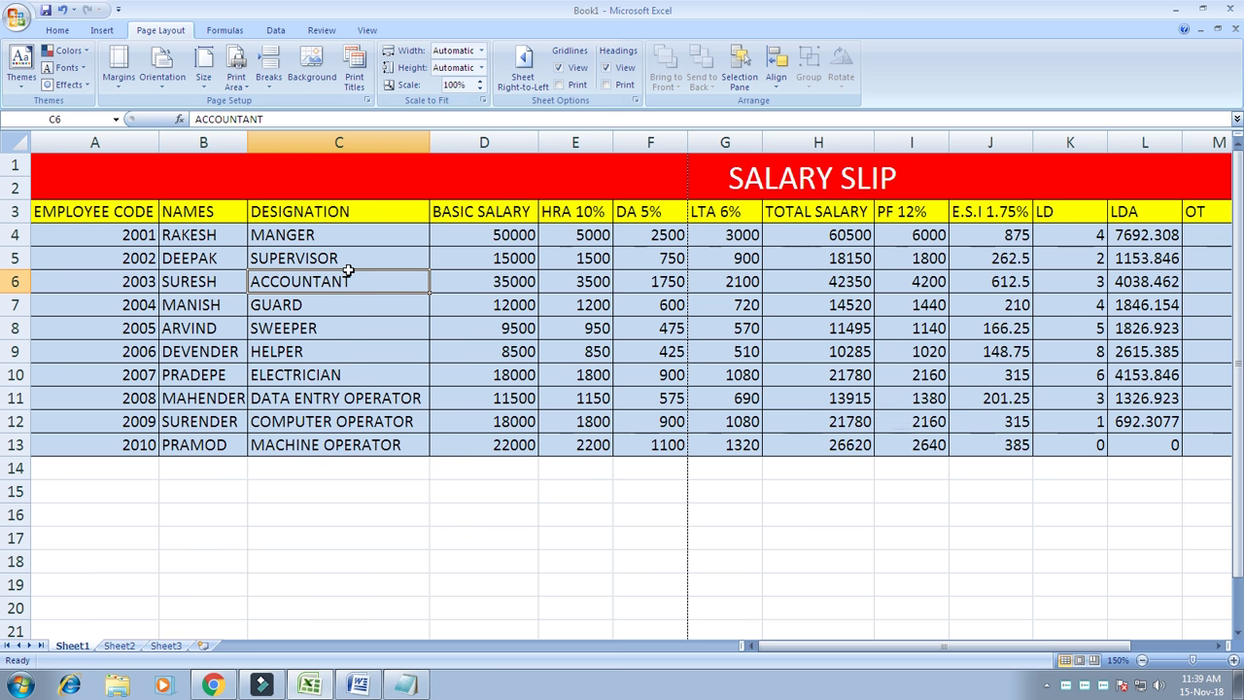
{"action": "left_click", "coordinate": [306, 235]}
{"action": "left_click", "coordinate": [16, 17]}
{"action": "mouse_move", "coordinate": [48, 190]}
{"action": "left_click", "coordinate": [155, 161]}
Zoom into the preview and page through to pages 2 and 3
{"action": "left_click", "coordinate": [680, 175]}
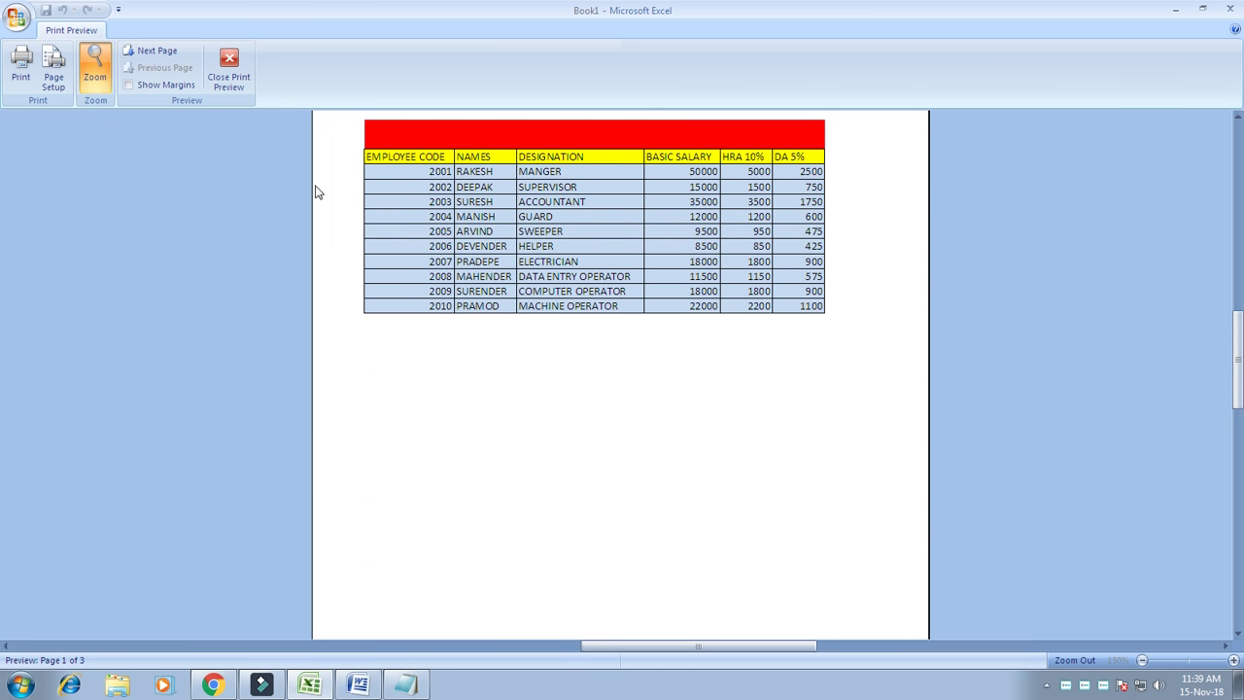
{"action": "left_click", "coordinate": [157, 52]}
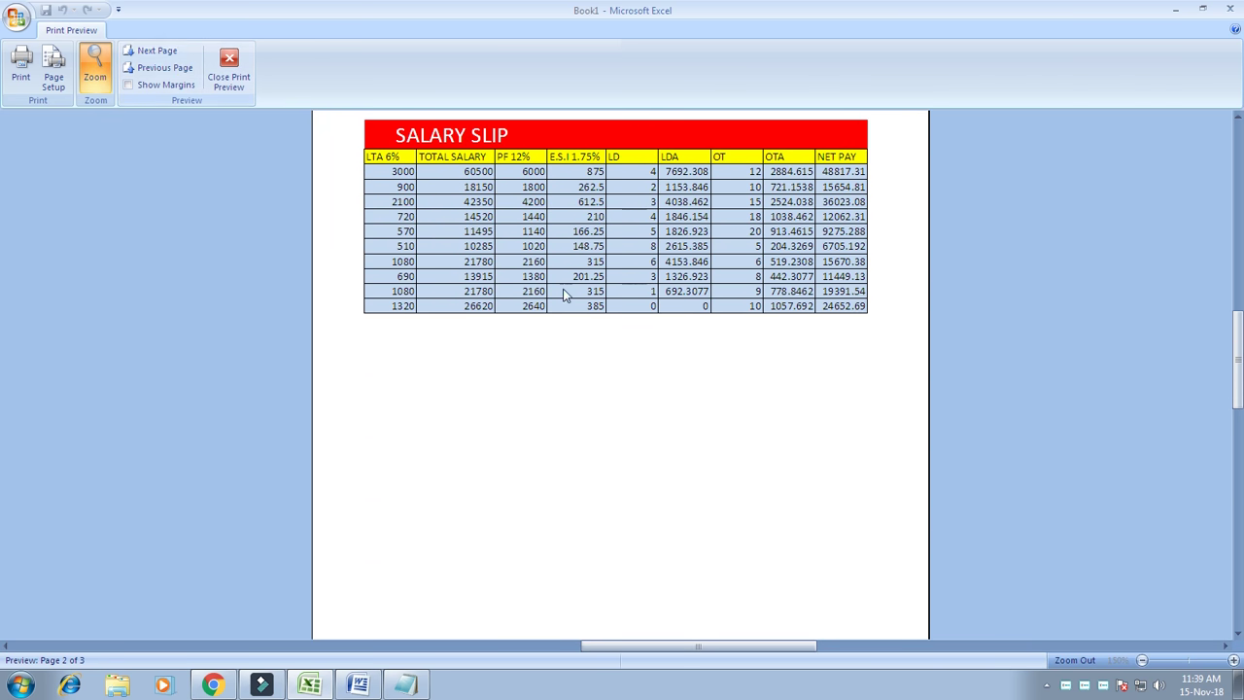
{"action": "left_click", "coordinate": [157, 50]}
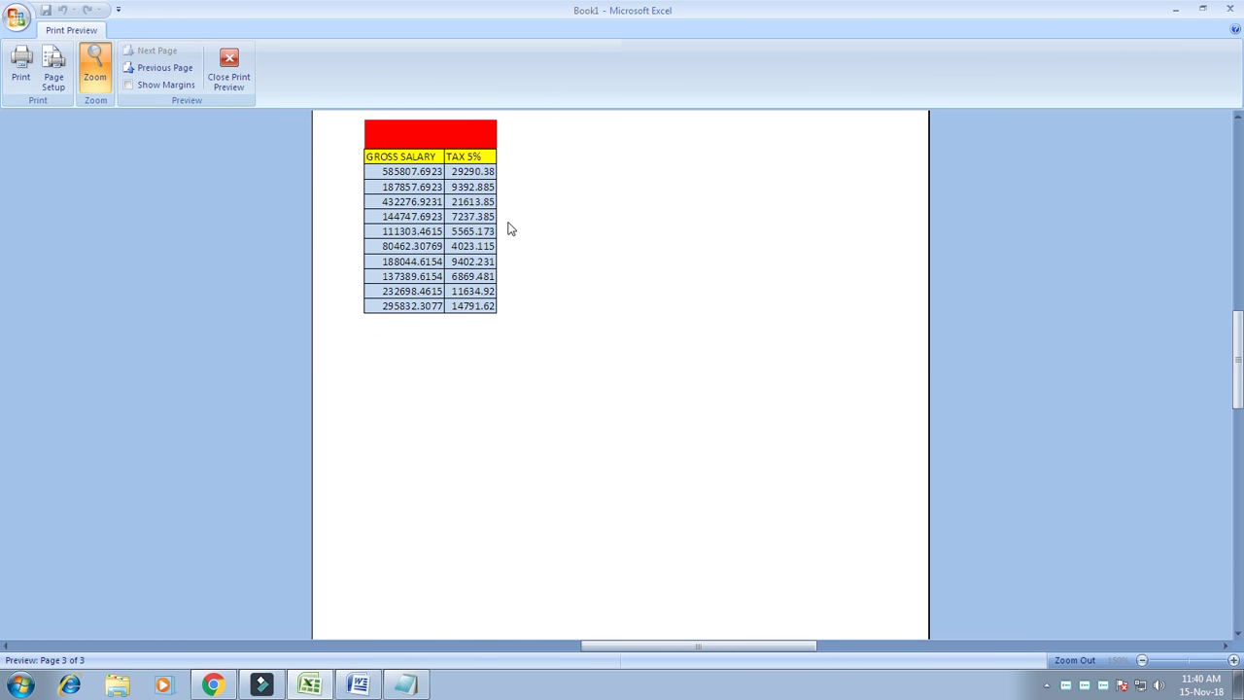
Close the preview and reapply A4 as the paper size
{"action": "left_click", "coordinate": [230, 70]}
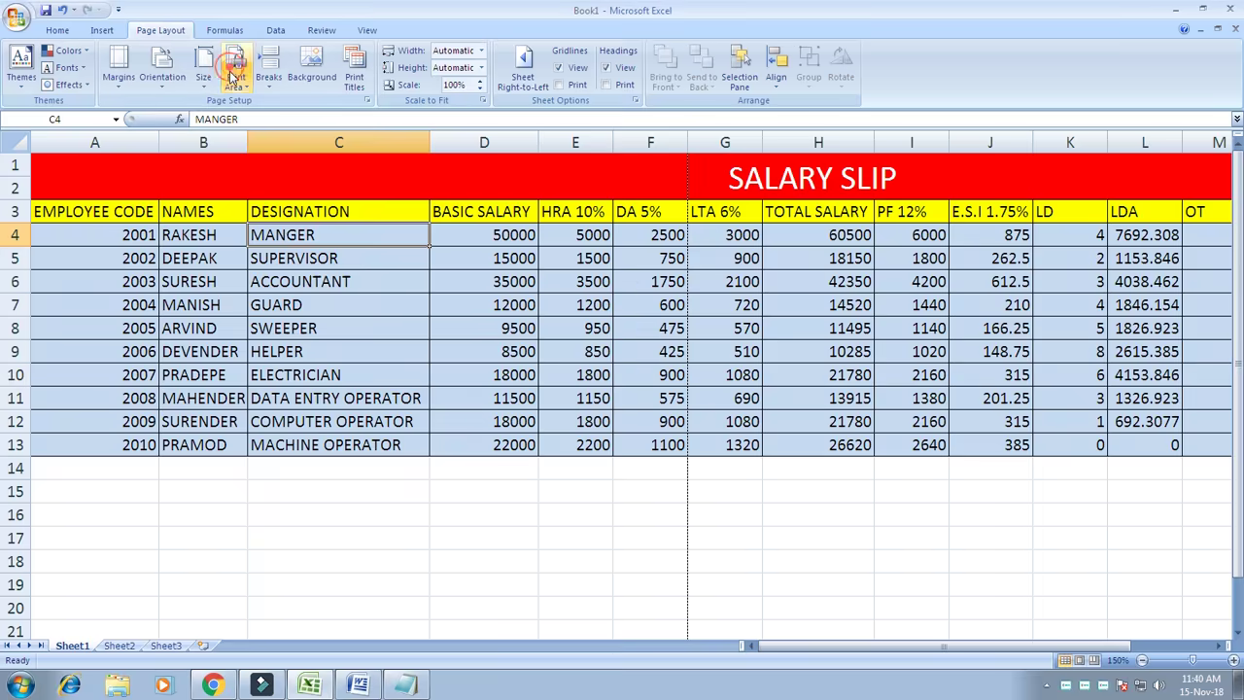
{"action": "left_click", "coordinate": [499, 277]}
{"action": "left_click", "coordinate": [391, 275]}
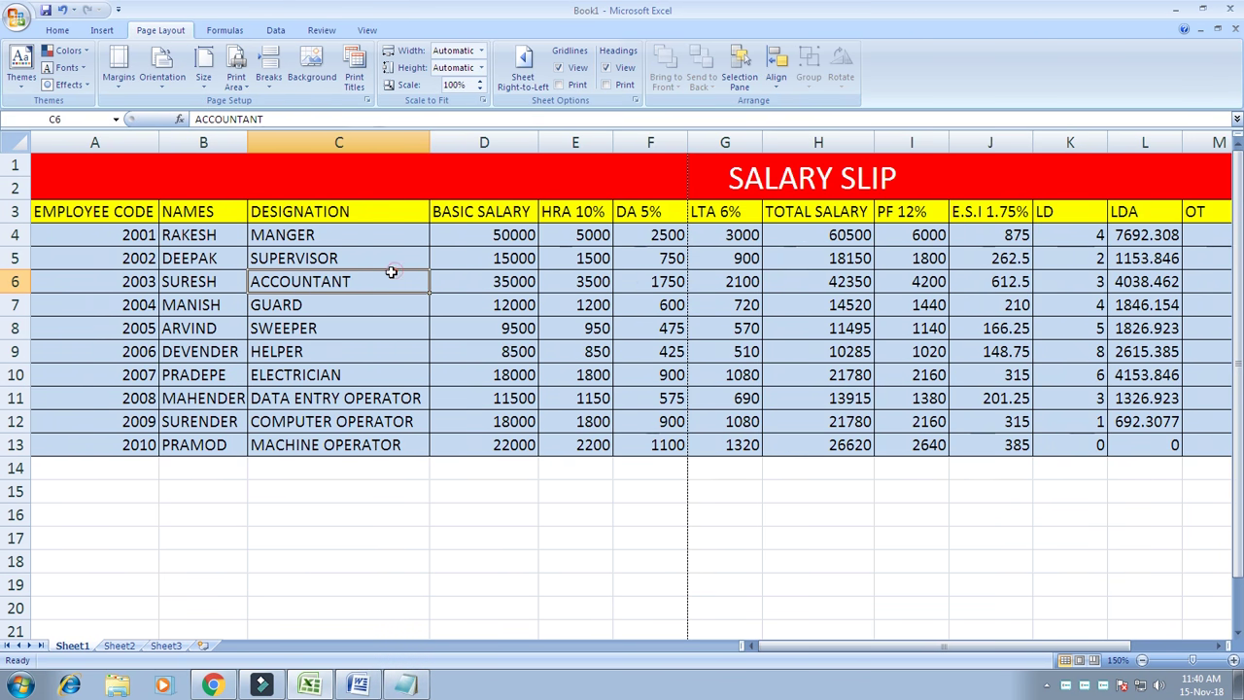
{"action": "left_click", "coordinate": [205, 86]}
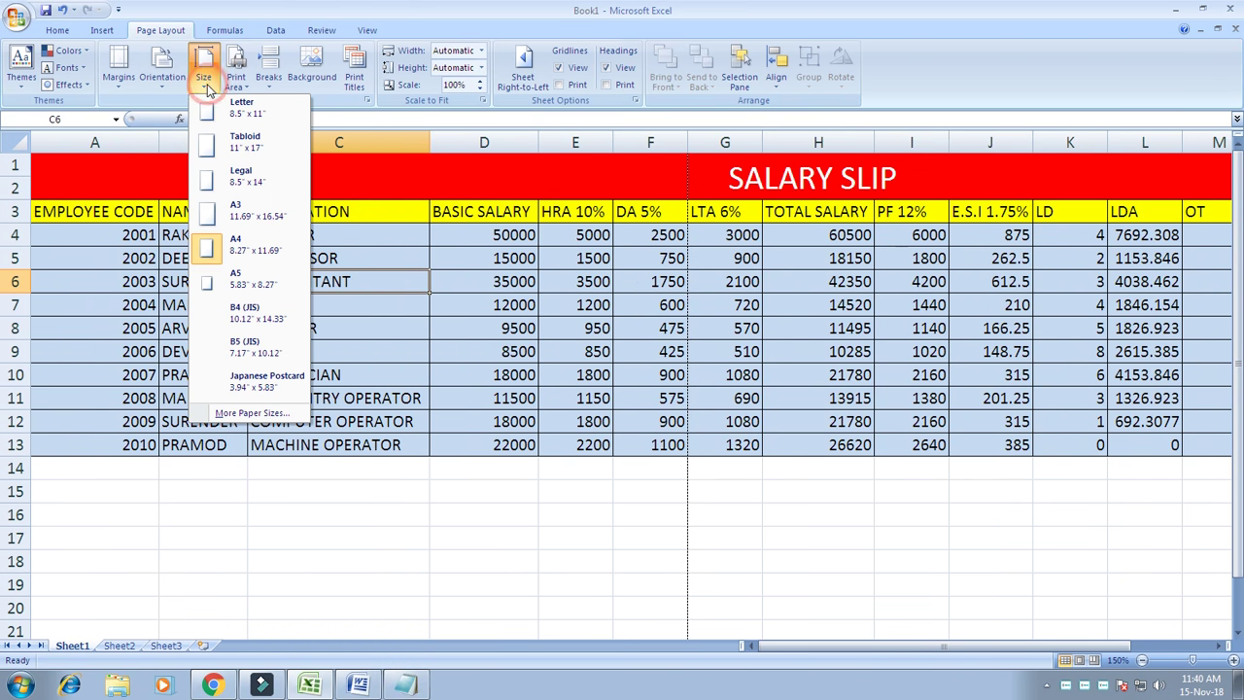
{"action": "left_click", "coordinate": [236, 247]}
{"action": "left_click", "coordinate": [199, 255]}
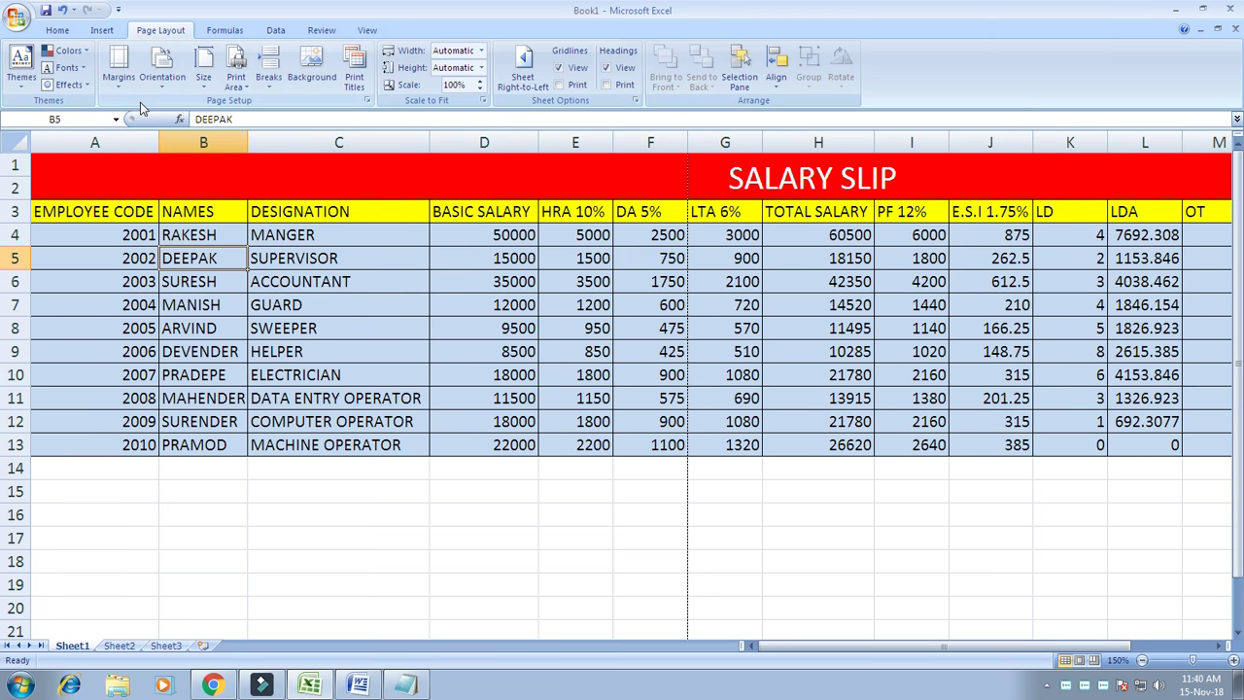
In Custom Margins, enter 0.5 for the left, top, right and bottom margins
{"action": "left_click", "coordinate": [118, 83]}
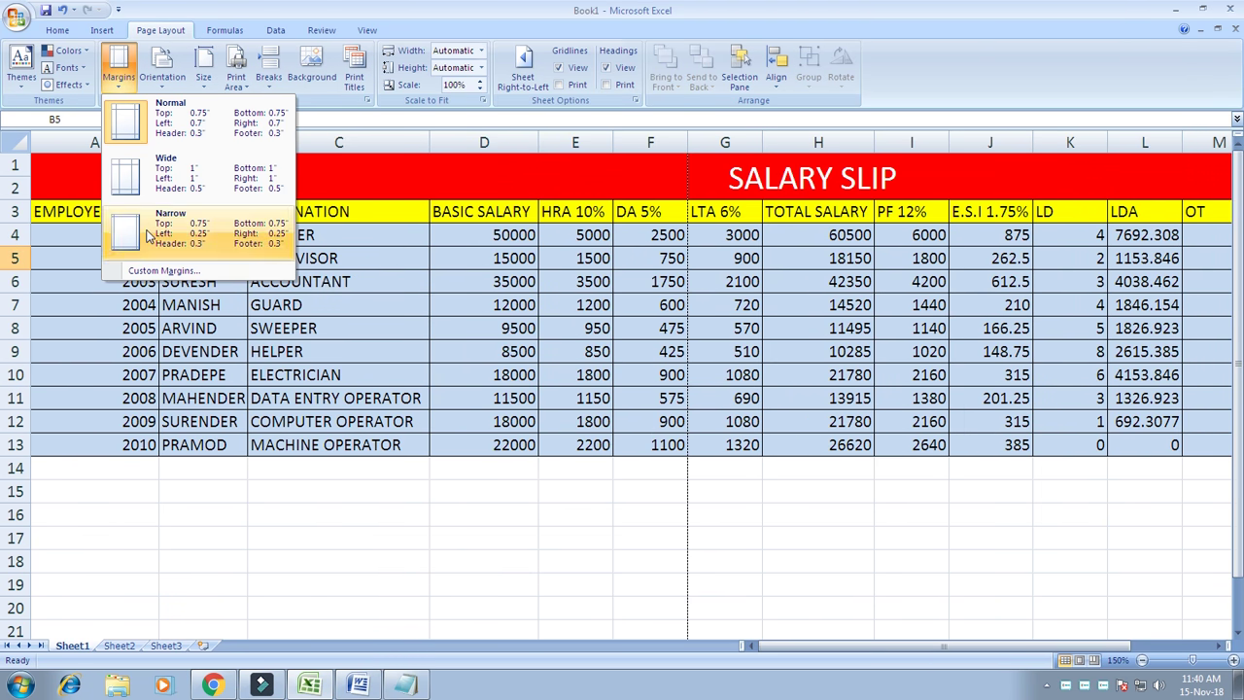
{"action": "left_click", "coordinate": [164, 271]}
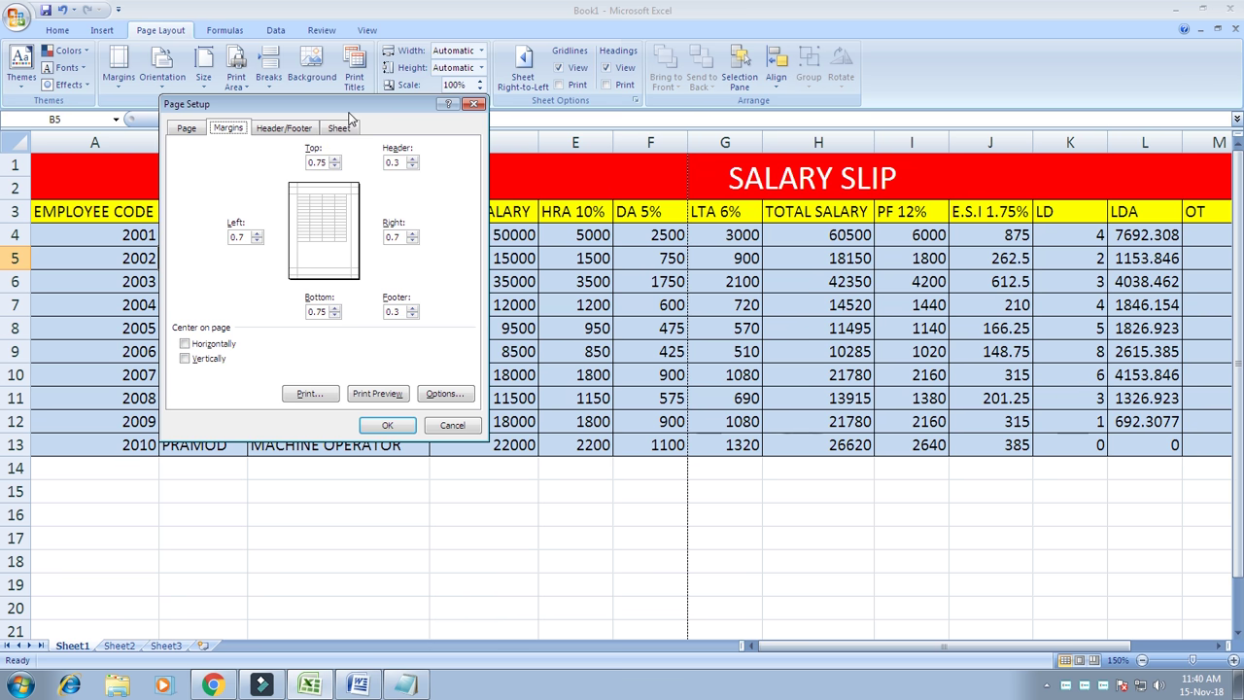
{"action": "left_click_drag", "start_coordinate": [350, 105], "coordinate": [428, 71]}
{"action": "left_click", "coordinate": [325, 201]}
{"action": "type", "text": "0.5"}
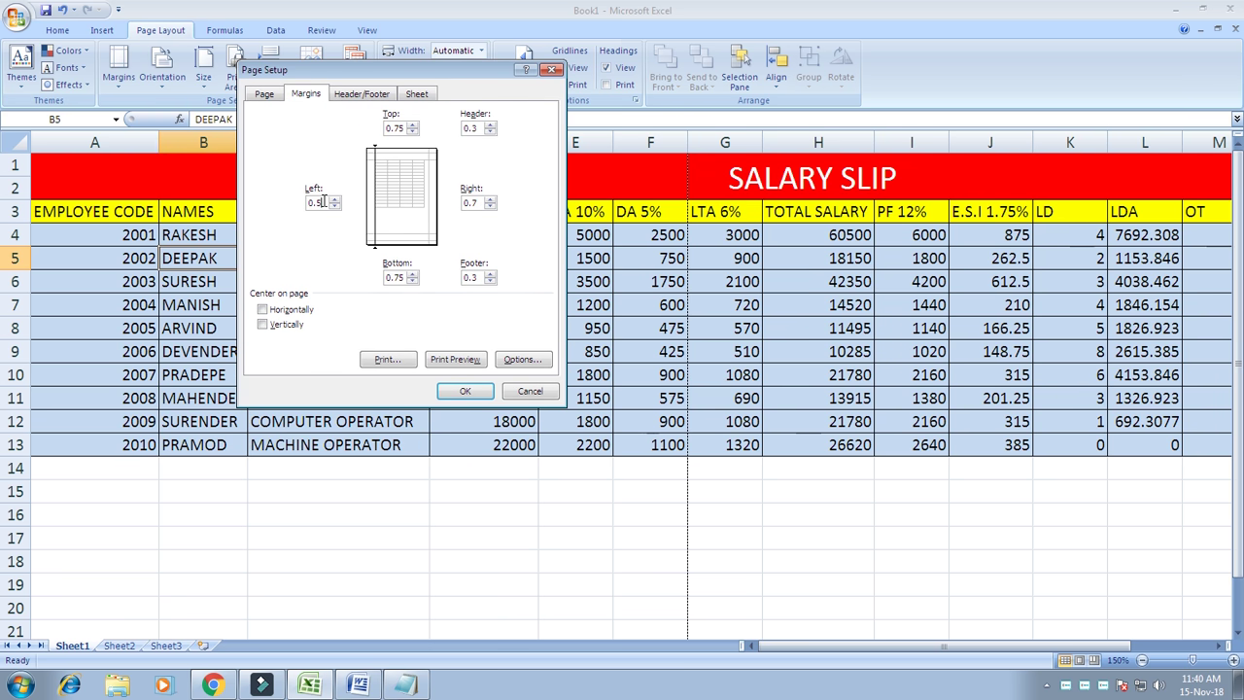
{"action": "left_click", "coordinate": [404, 130]}
{"action": "left_click", "coordinate": [478, 203]}
{"action": "key", "text": "BackSpace"}
{"action": "type", "text": "5"}
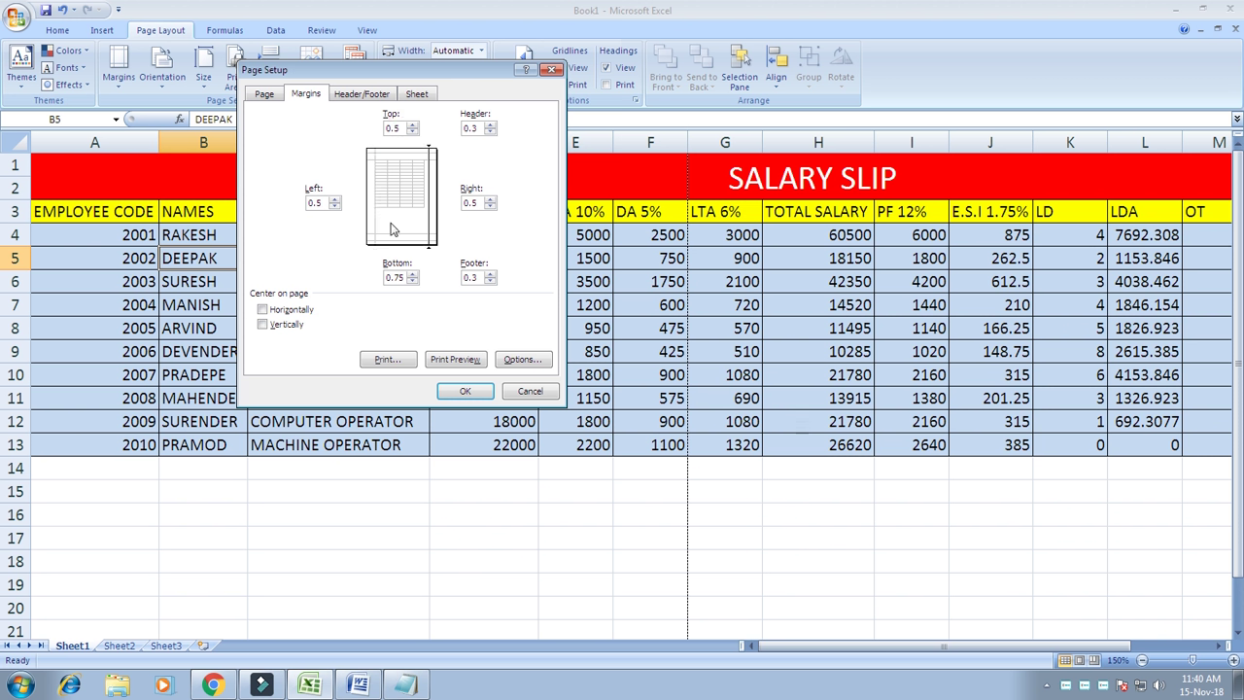
{"action": "left_click", "coordinate": [400, 279]}
{"action": "key", "text": "BackSpace"}
Apply the 0.5 margins and select the salary table from row 1 to row 13
{"action": "left_click", "coordinate": [465, 391]}
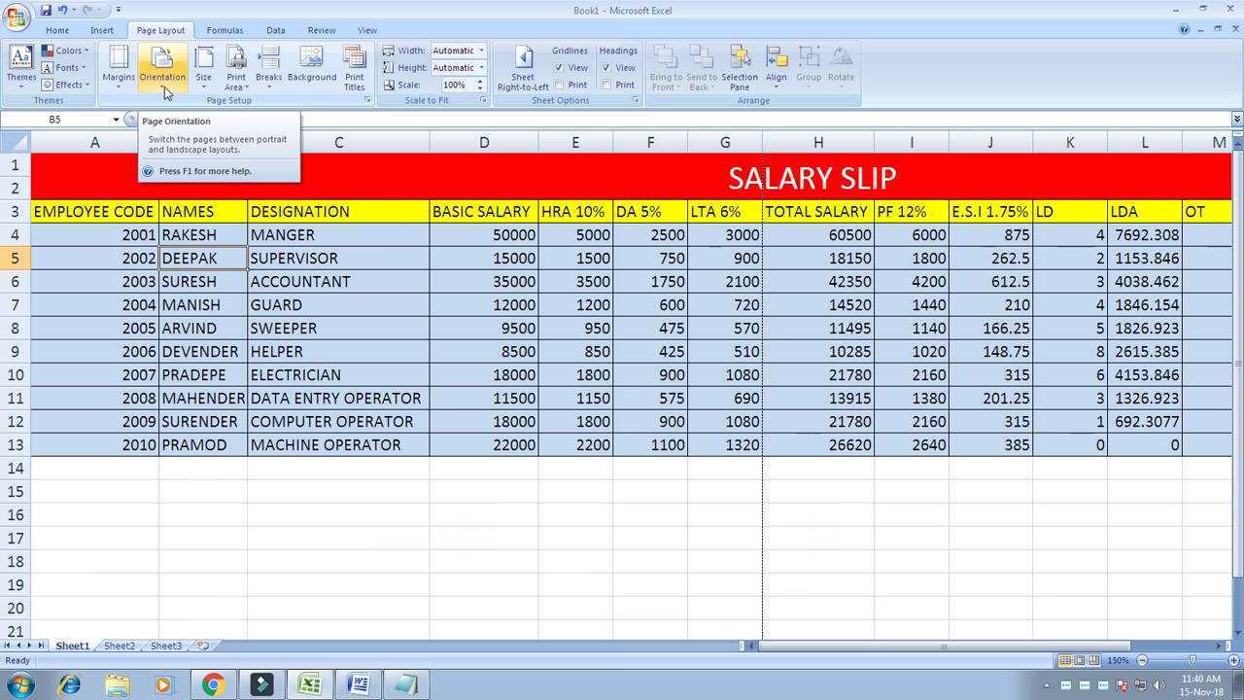
{"action": "left_click", "coordinate": [179, 256]}
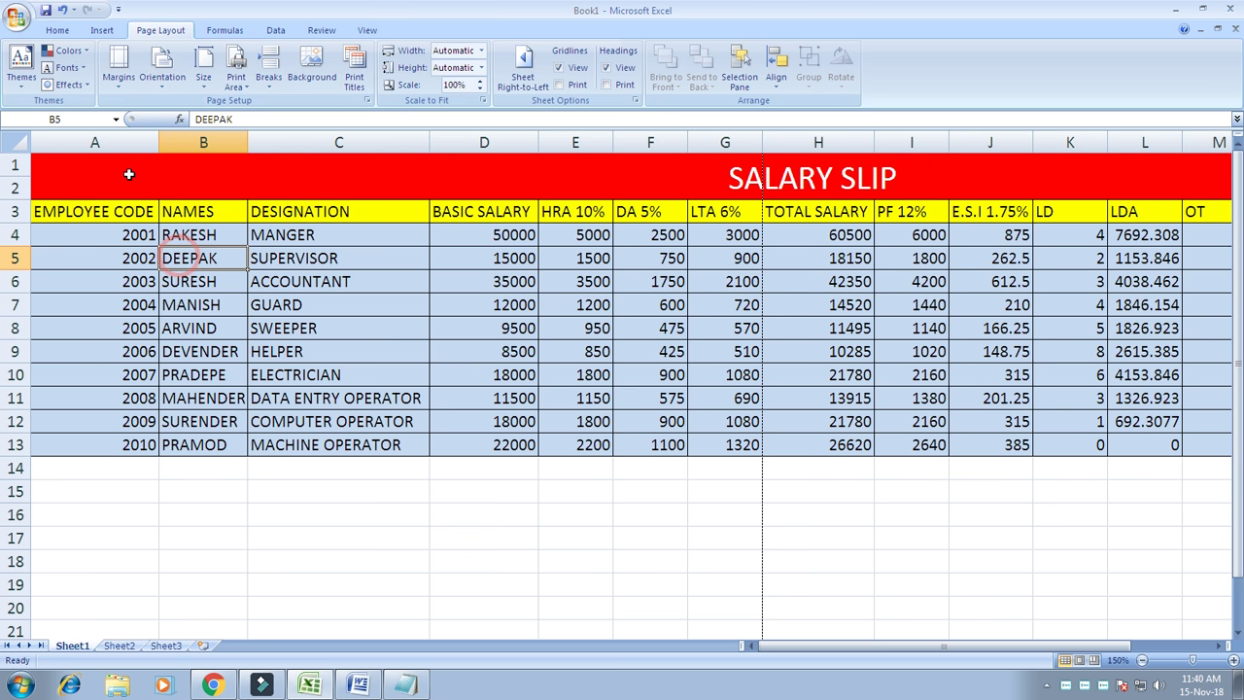
{"action": "left_click_drag", "start_coordinate": [129, 174], "coordinate": [1105, 442]}
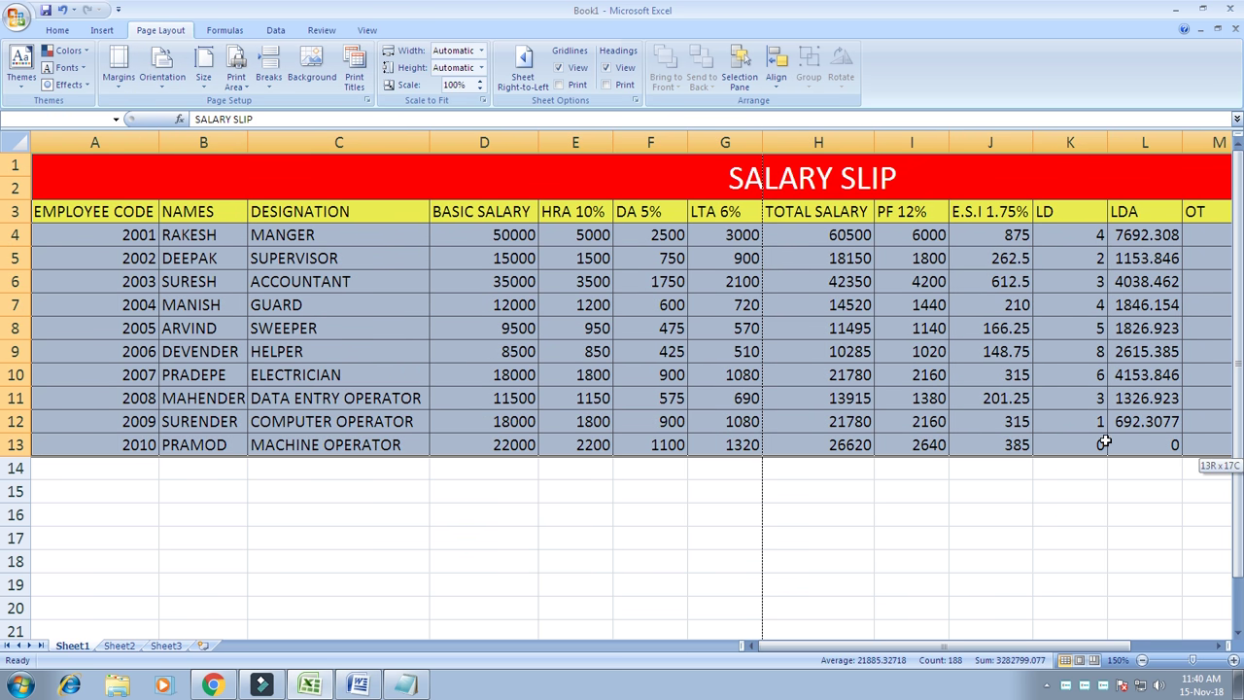
{"action": "mouse_move", "coordinate": [934, 646]}
{"action": "left_mouse_down"}
{"action": "mouse_move", "coordinate": [1099, 643]}
{"action": "mouse_move", "coordinate": [907, 637]}
{"action": "left_mouse_up"}
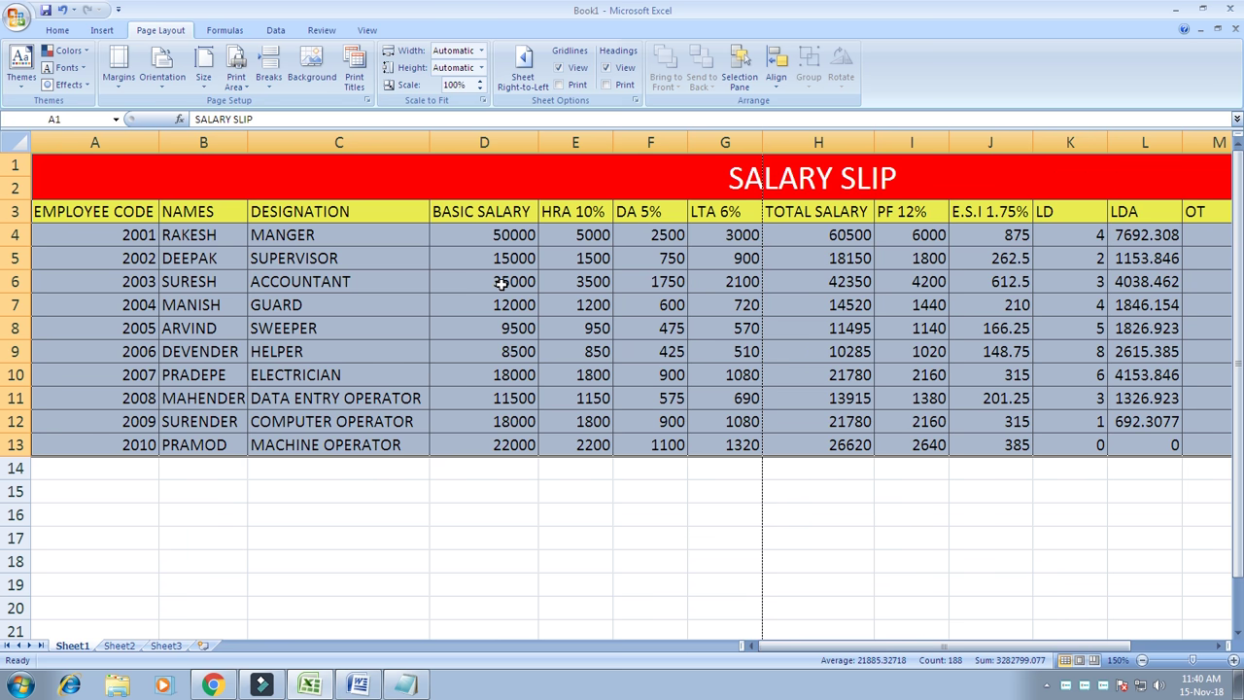
AutoFit the selected table's column widths to their contents via Home > Format
{"action": "left_click", "coordinate": [58, 30]}
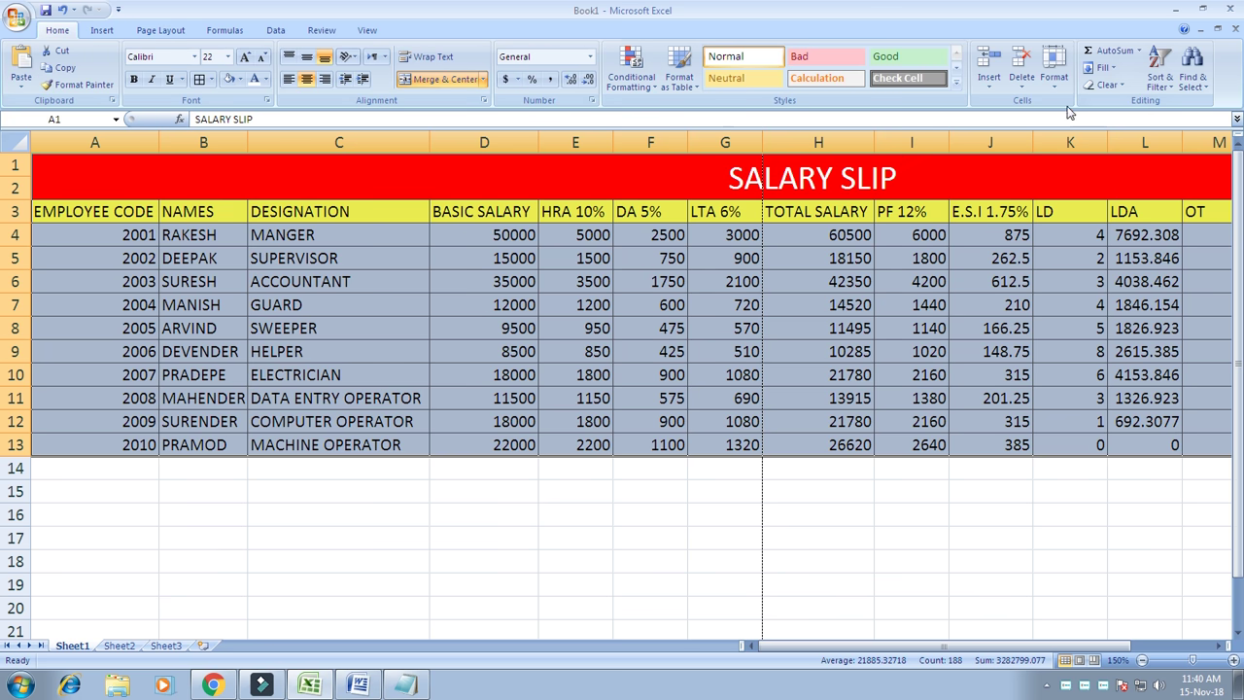
{"action": "left_click", "coordinate": [1054, 73]}
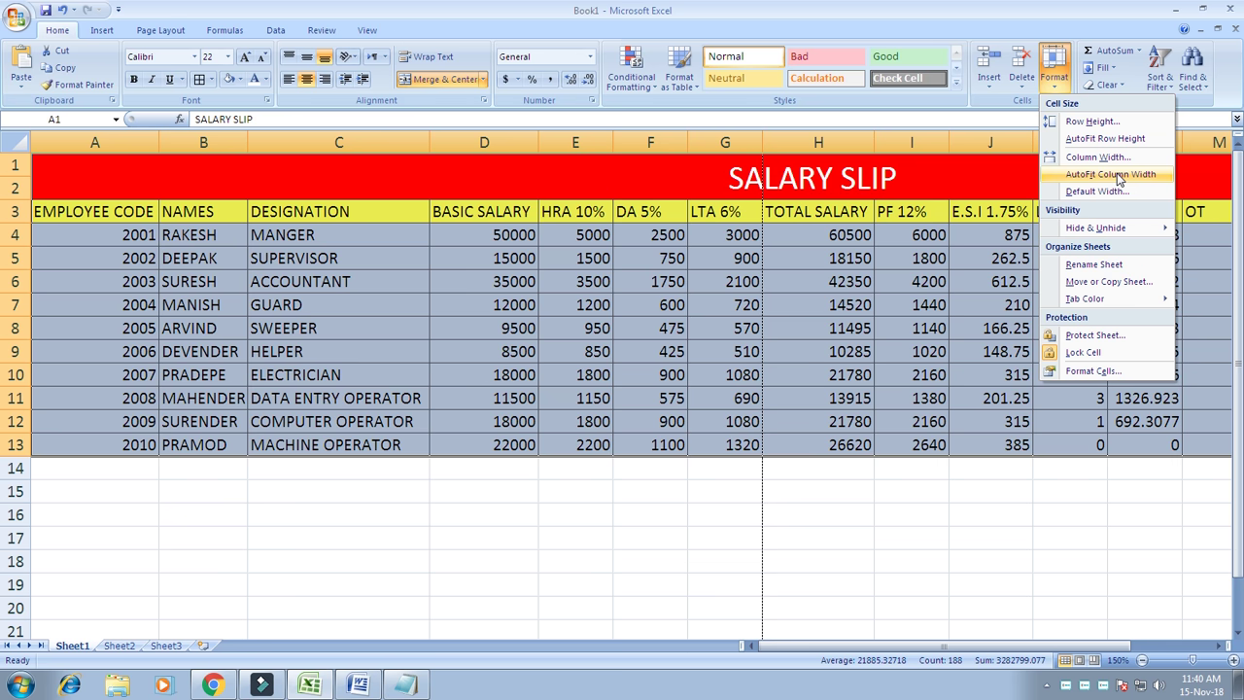
{"action": "left_click", "coordinate": [1120, 176]}
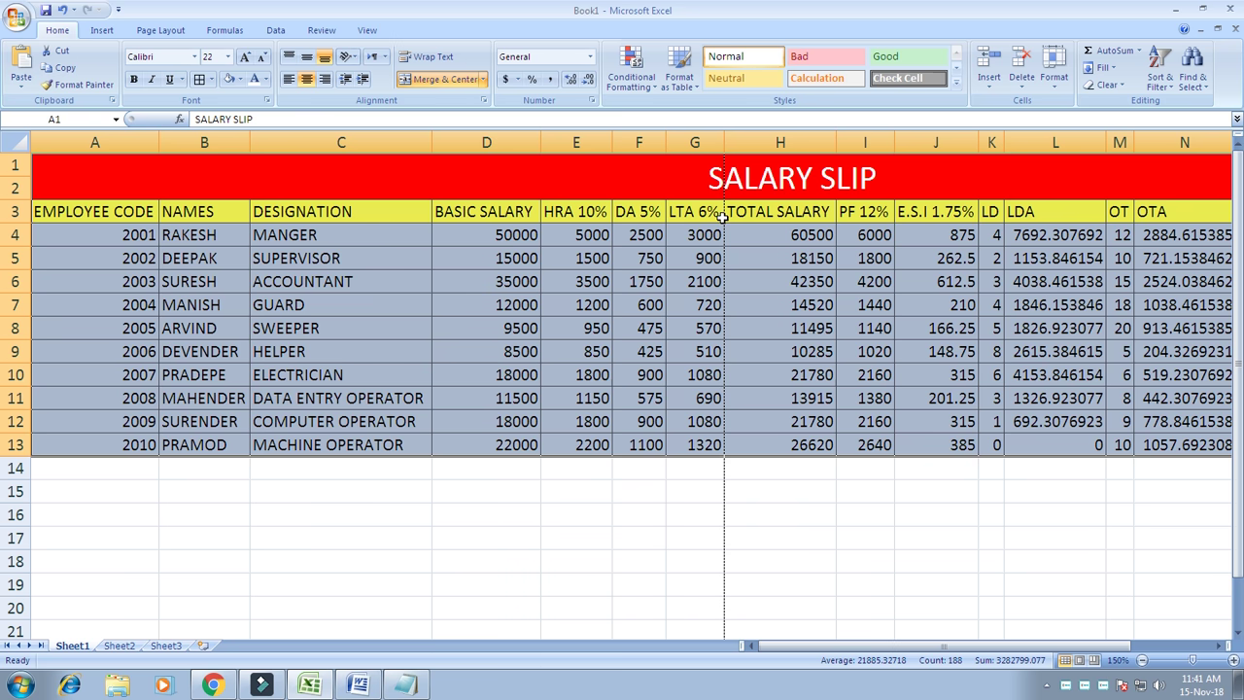
{"action": "left_click", "coordinate": [720, 217]}
{"action": "left_click", "coordinate": [17, 18]}
Preview the printout zoomed in, check pages 2 and 3, then close the preview
{"action": "mouse_move", "coordinate": [48, 187]}
{"action": "left_click", "coordinate": [147, 150]}
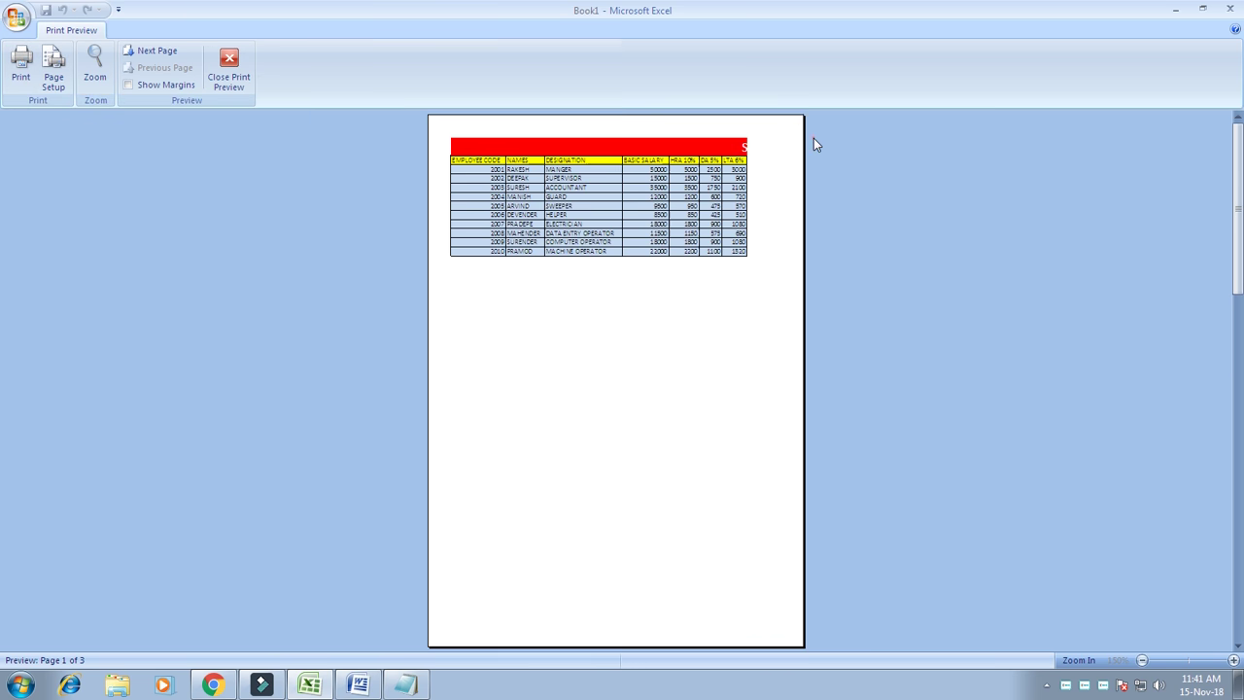
{"action": "left_click", "coordinate": [739, 161]}
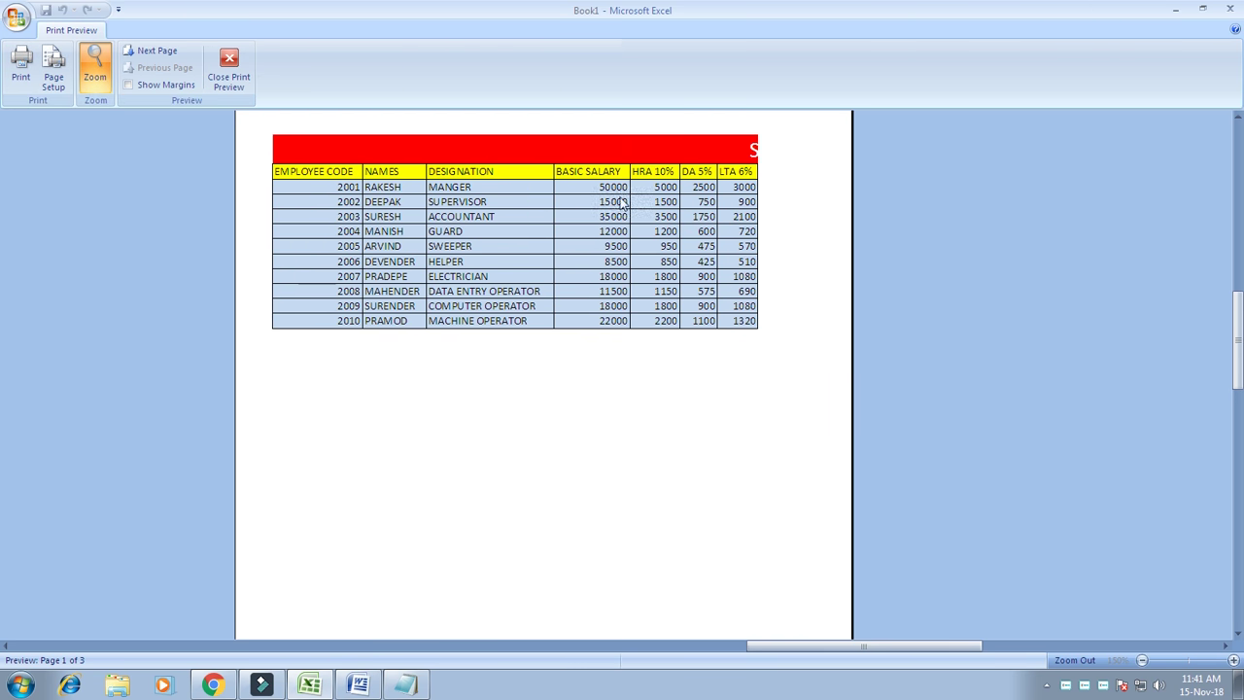
{"action": "left_click", "coordinate": [150, 51]}
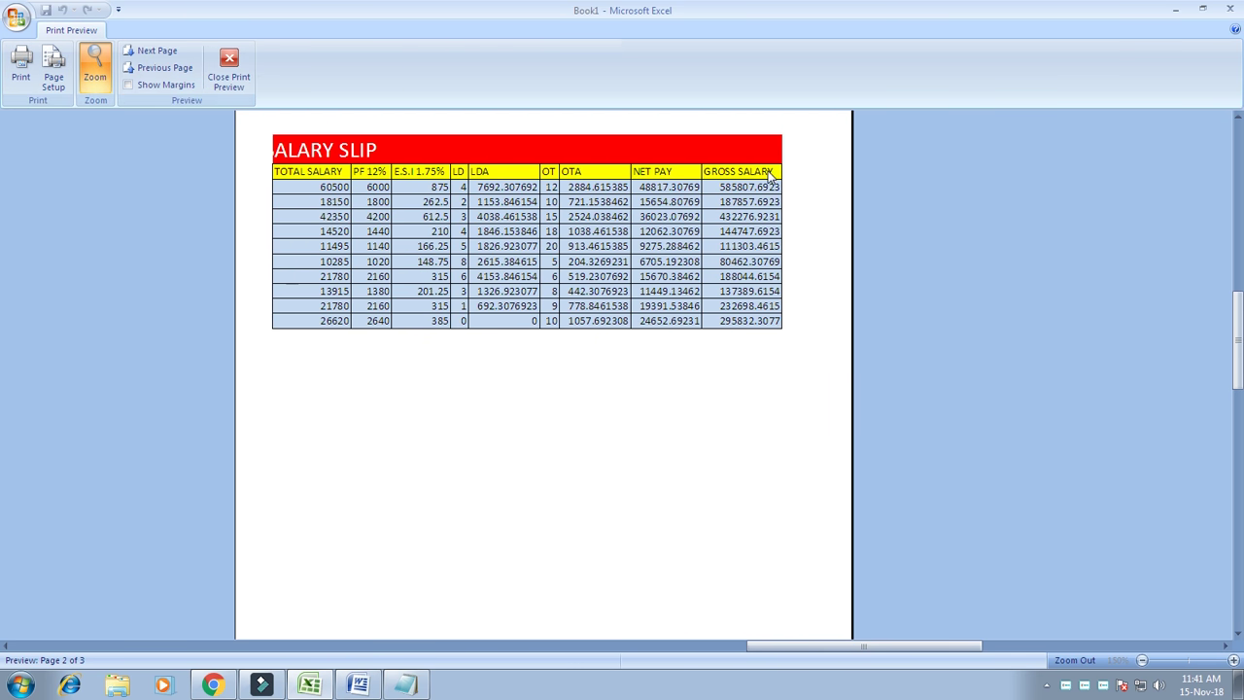
{"action": "left_click", "coordinate": [161, 50]}
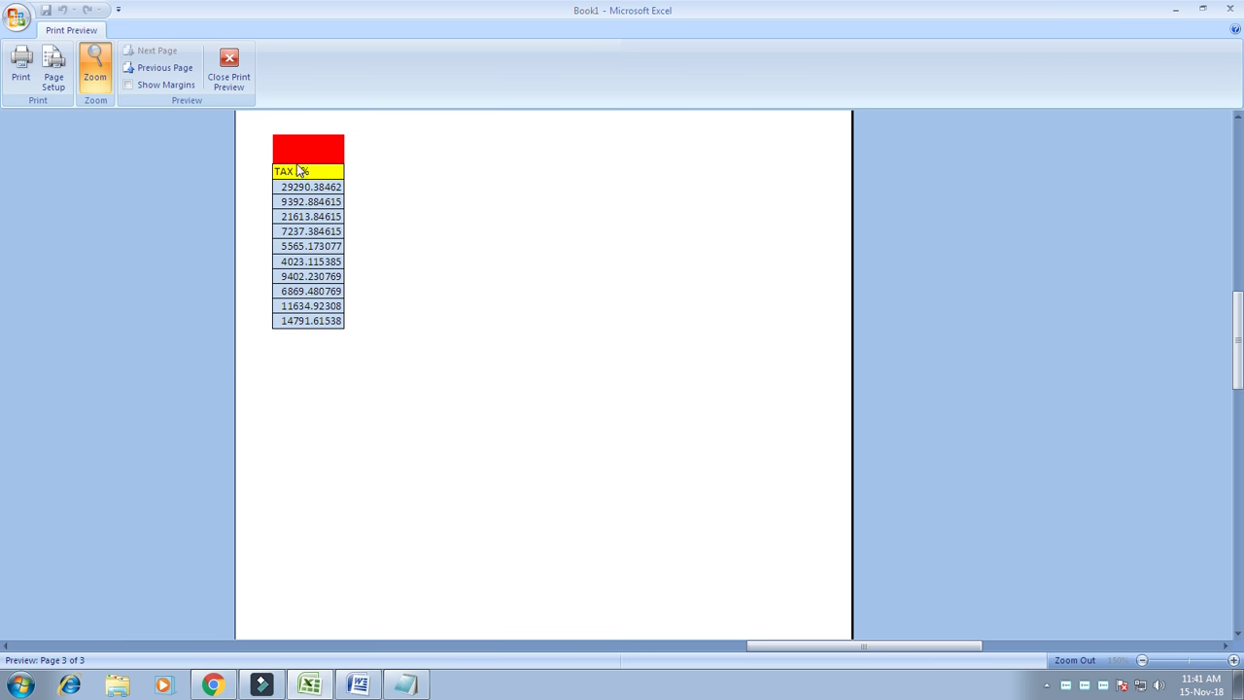
{"action": "left_click", "coordinate": [228, 70]}
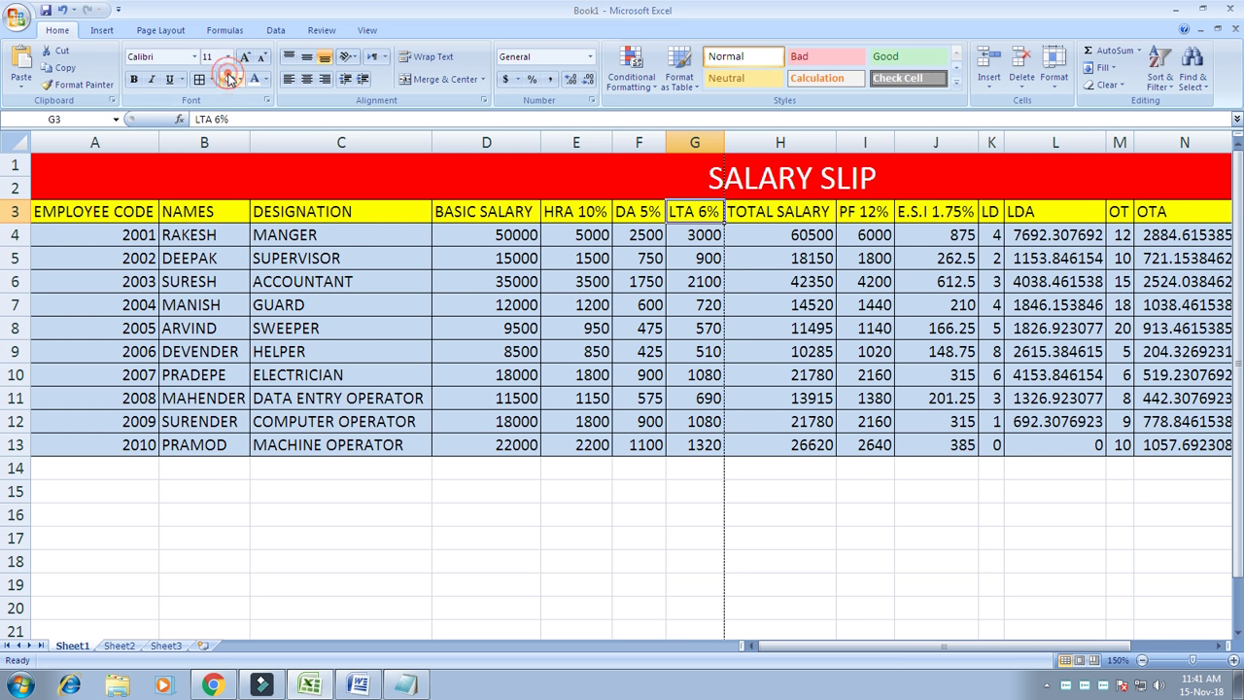
Select cell E6 and show the Portrait/Landscape choices under Page Layout > Orientation
{"action": "left_click", "coordinate": [754, 280]}
{"action": "left_click", "coordinate": [590, 281]}
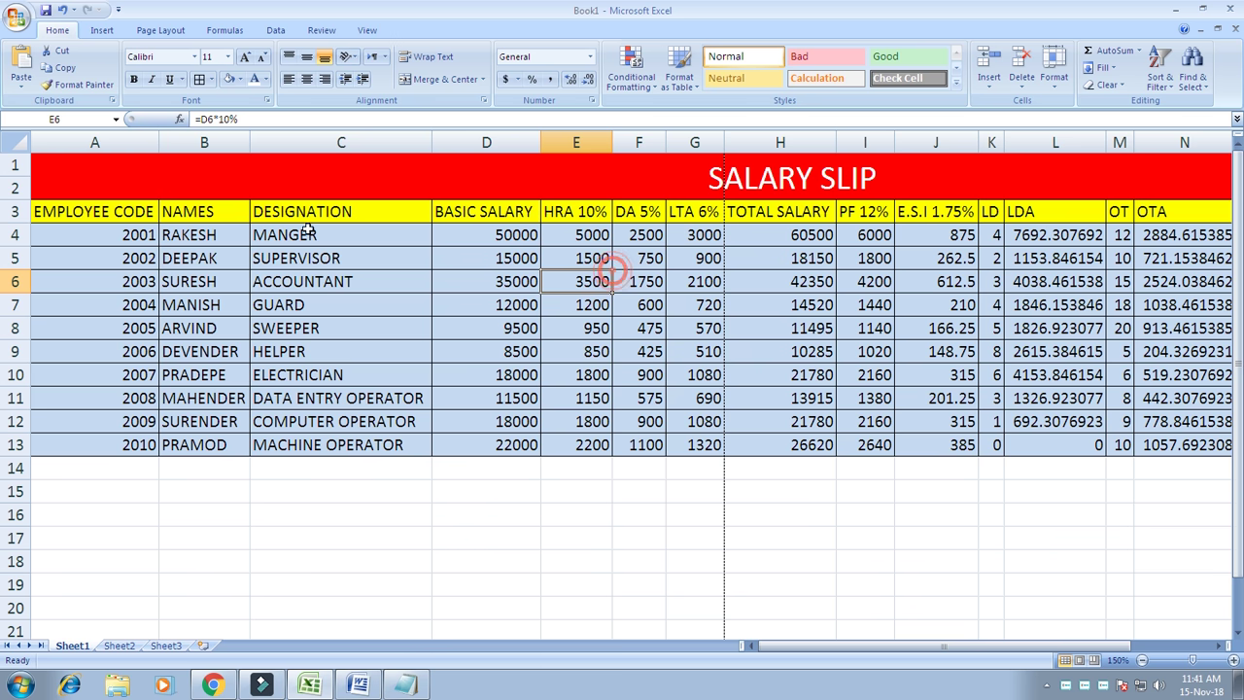
{"action": "left_click", "coordinate": [161, 31]}
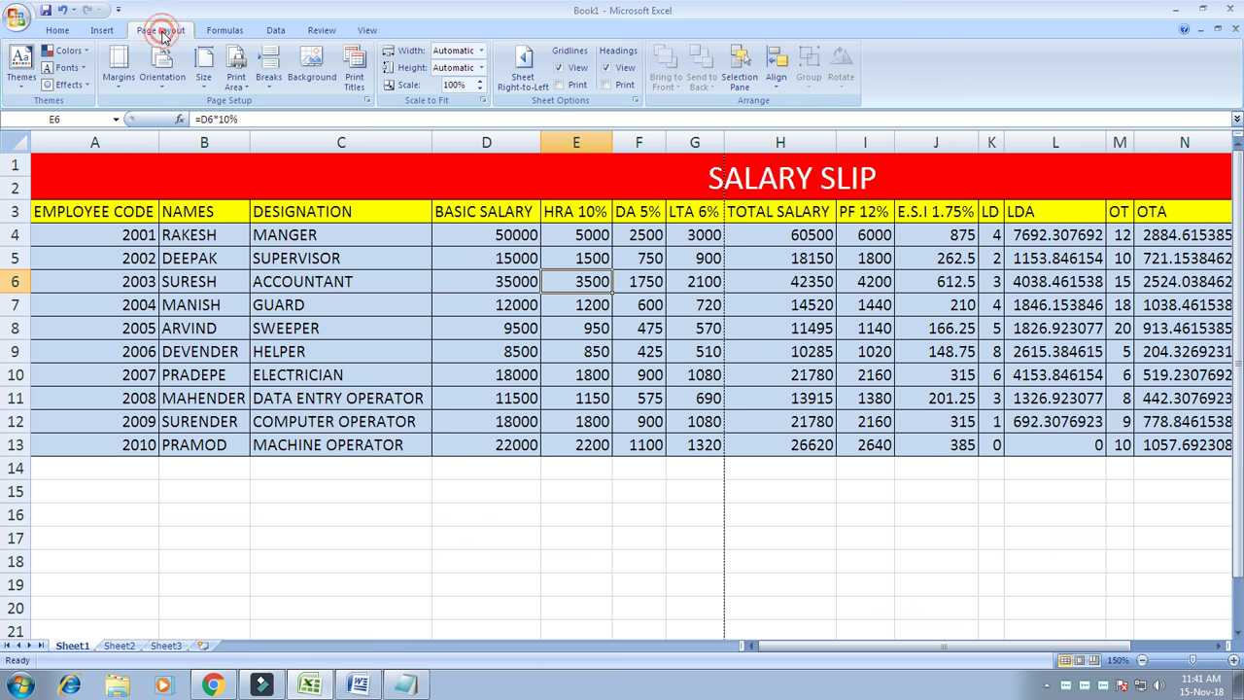
{"action": "left_click", "coordinate": [164, 84]}
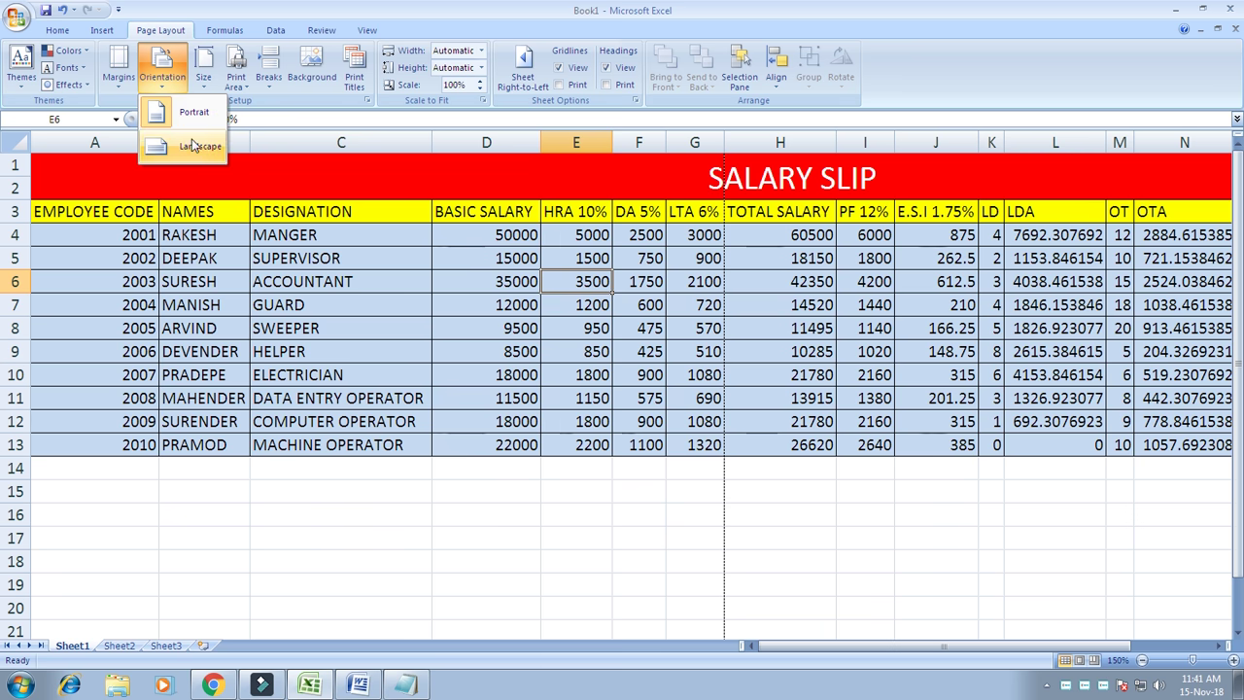
Open Print Preview of the salary slip and view the whole page
{"action": "left_click", "coordinate": [17, 17]}
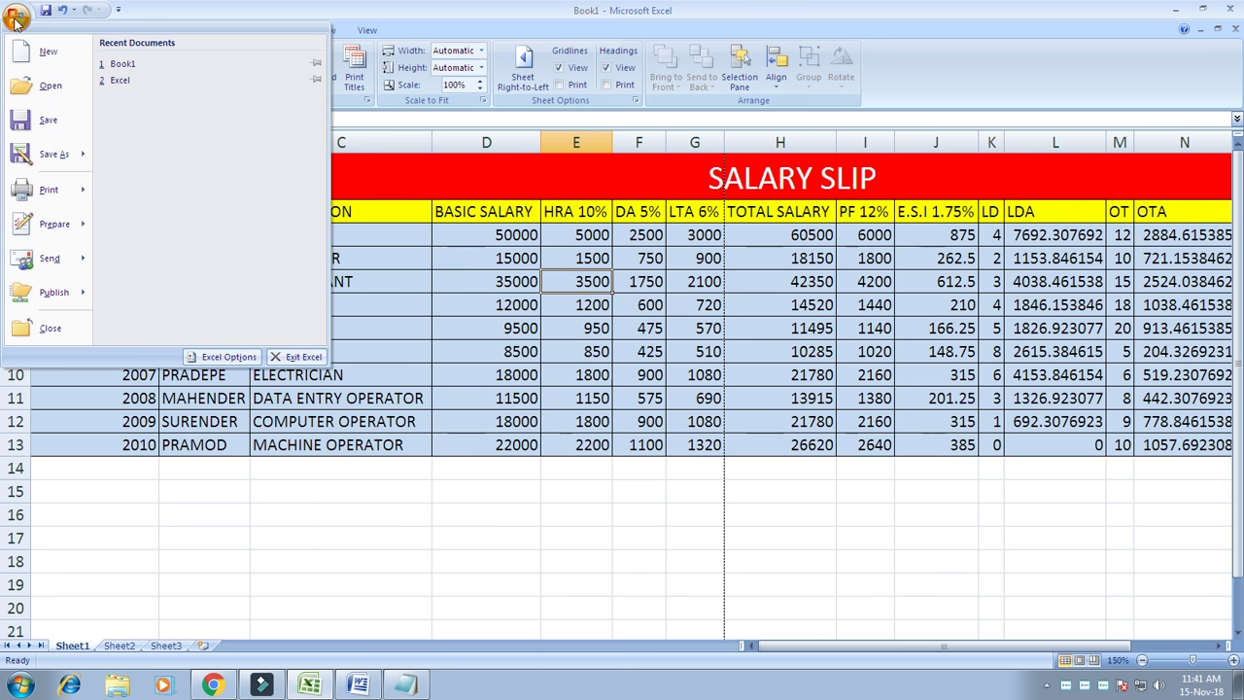
{"action": "mouse_move", "coordinate": [50, 193]}
{"action": "left_click", "coordinate": [151, 160]}
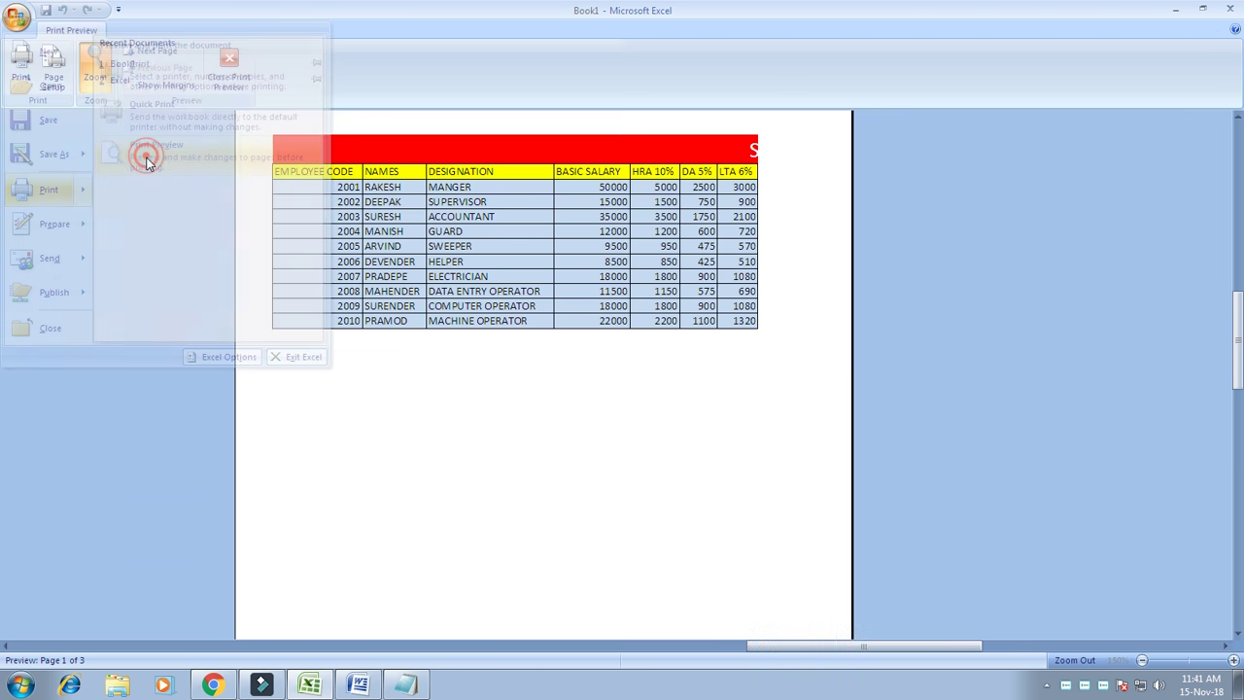
{"action": "left_click", "coordinate": [619, 233]}
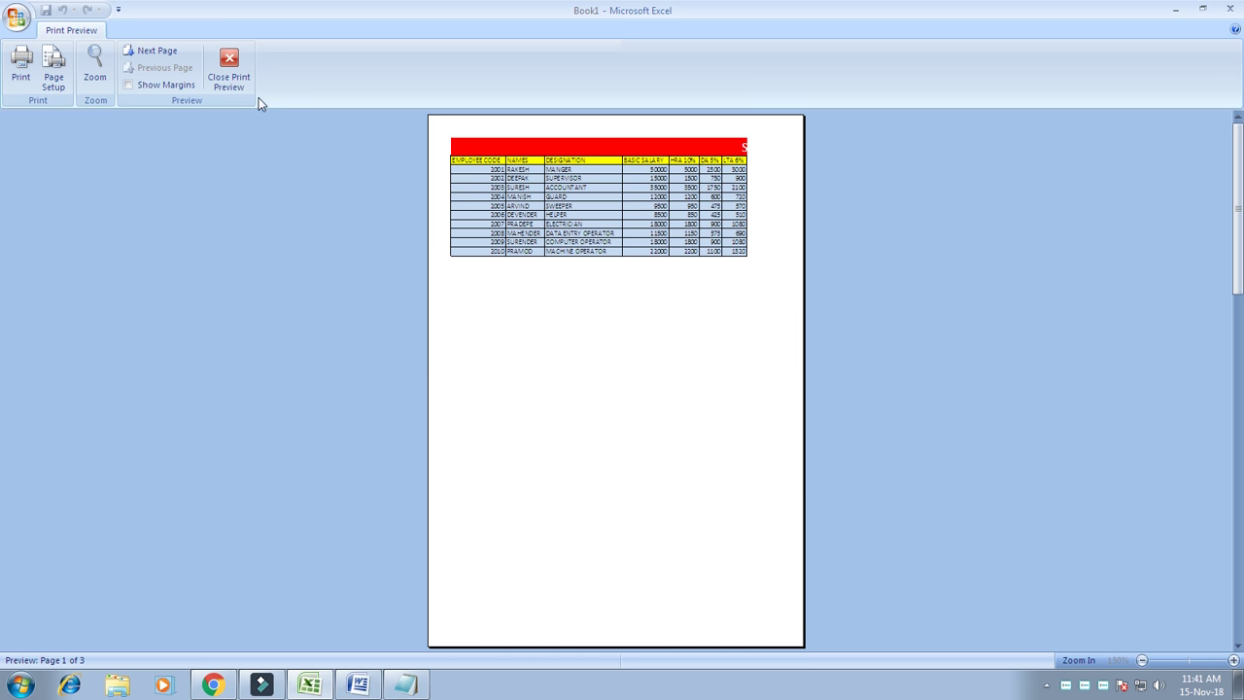
Switch the page to Landscape in Page Setup, check page 2, and close the preview
{"action": "left_click", "coordinate": [54, 63]}
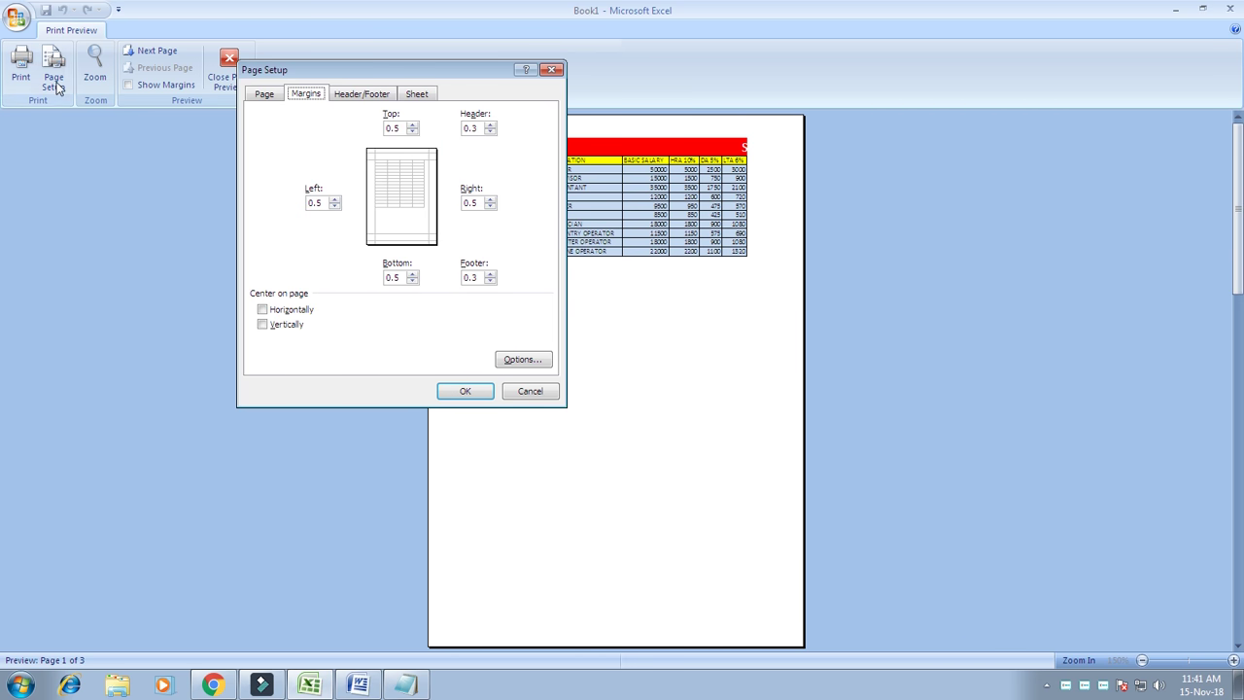
{"action": "left_click", "coordinate": [266, 93]}
{"action": "left_click", "coordinate": [405, 129]}
{"action": "left_click", "coordinate": [466, 391]}
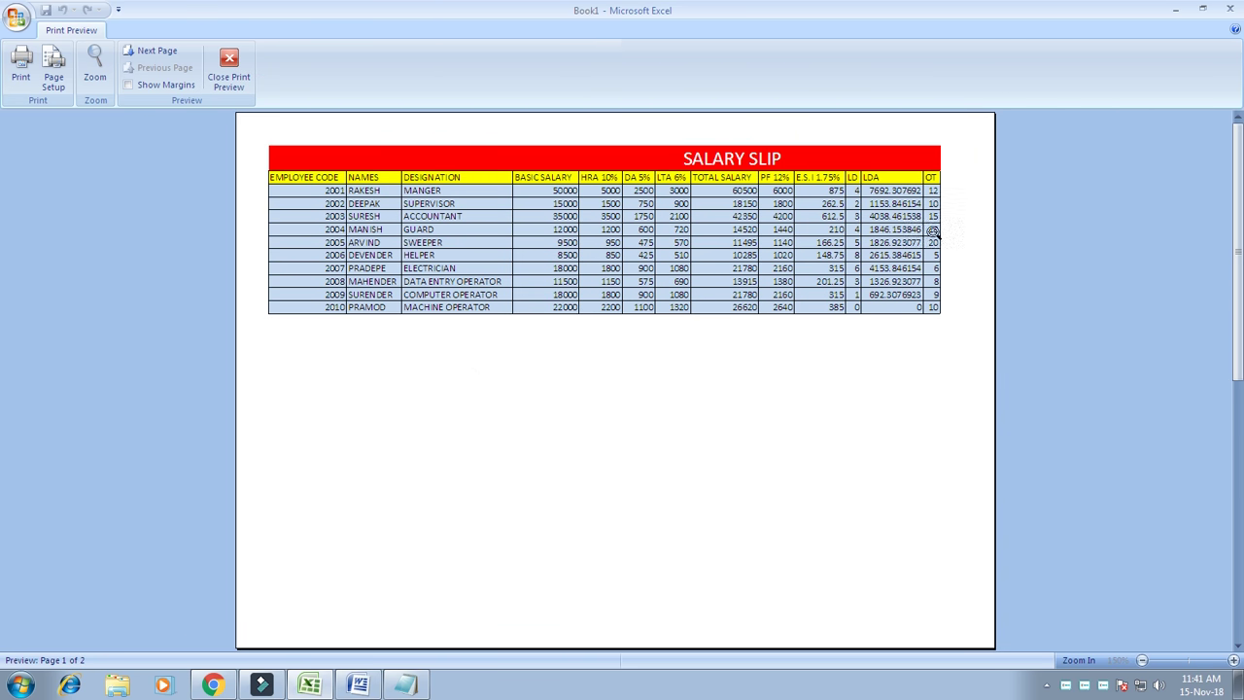
{"action": "left_click", "coordinate": [160, 49]}
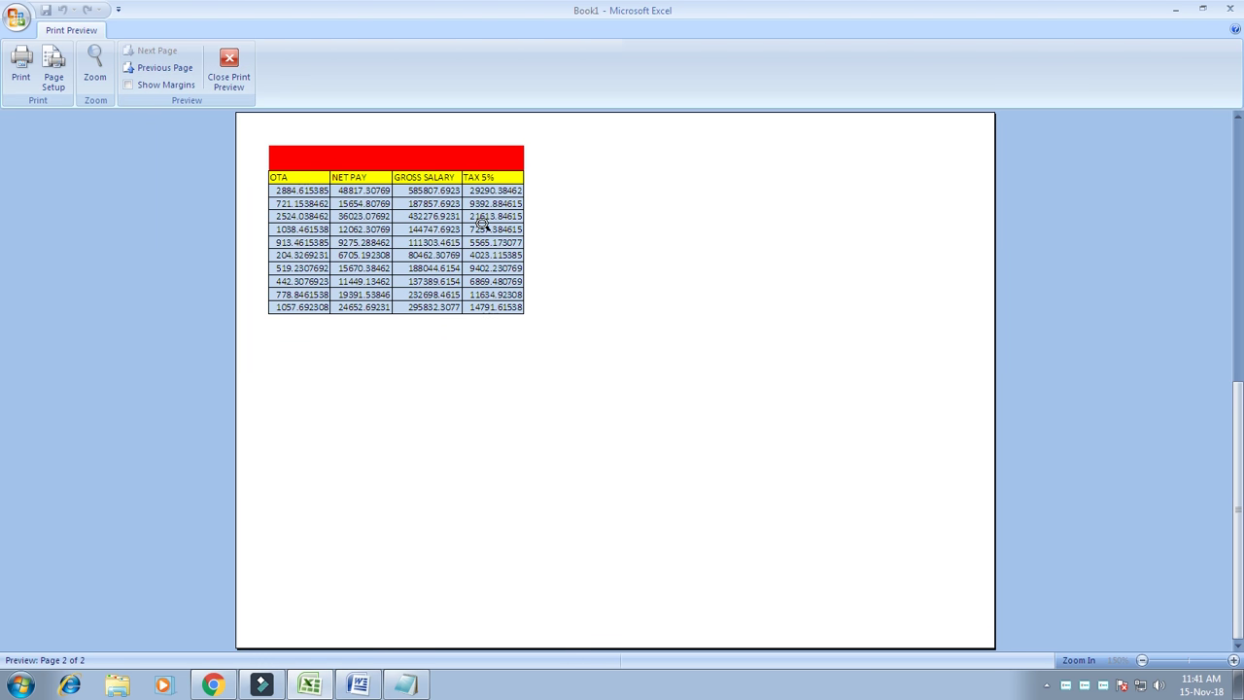
{"action": "left_click", "coordinate": [229, 69]}
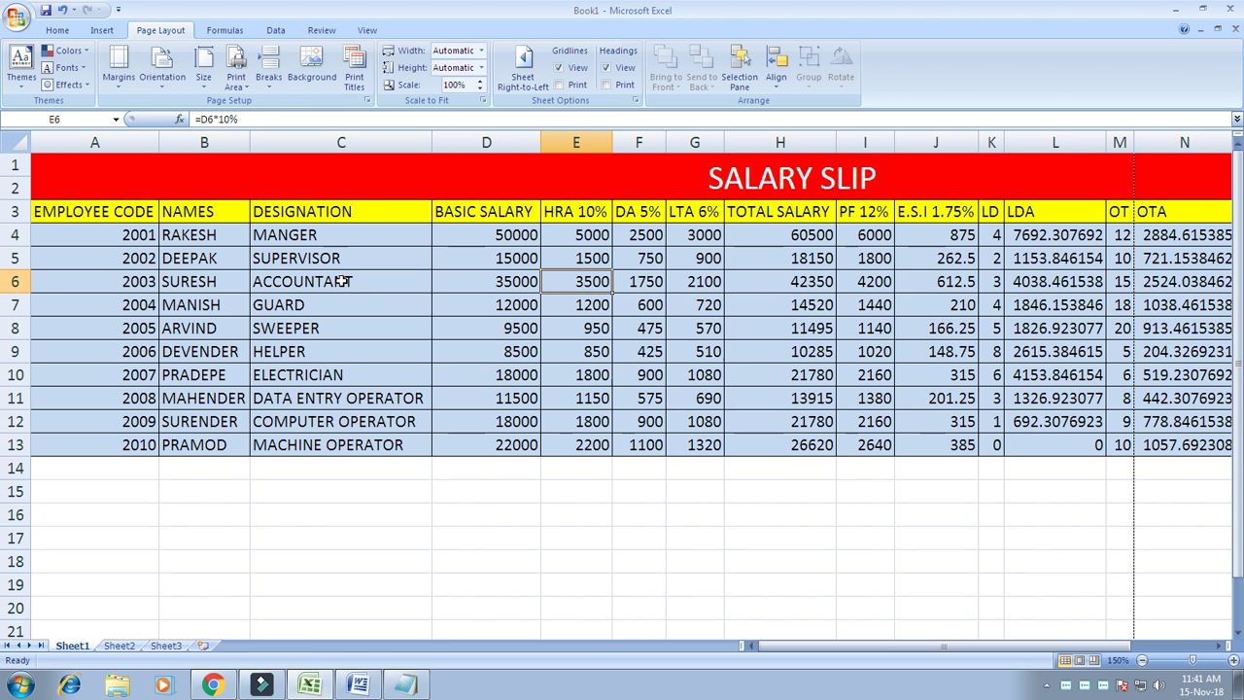
In Page Break Preview, drag the page break between columns M and N to the right
{"action": "left_click", "coordinate": [331, 281]}
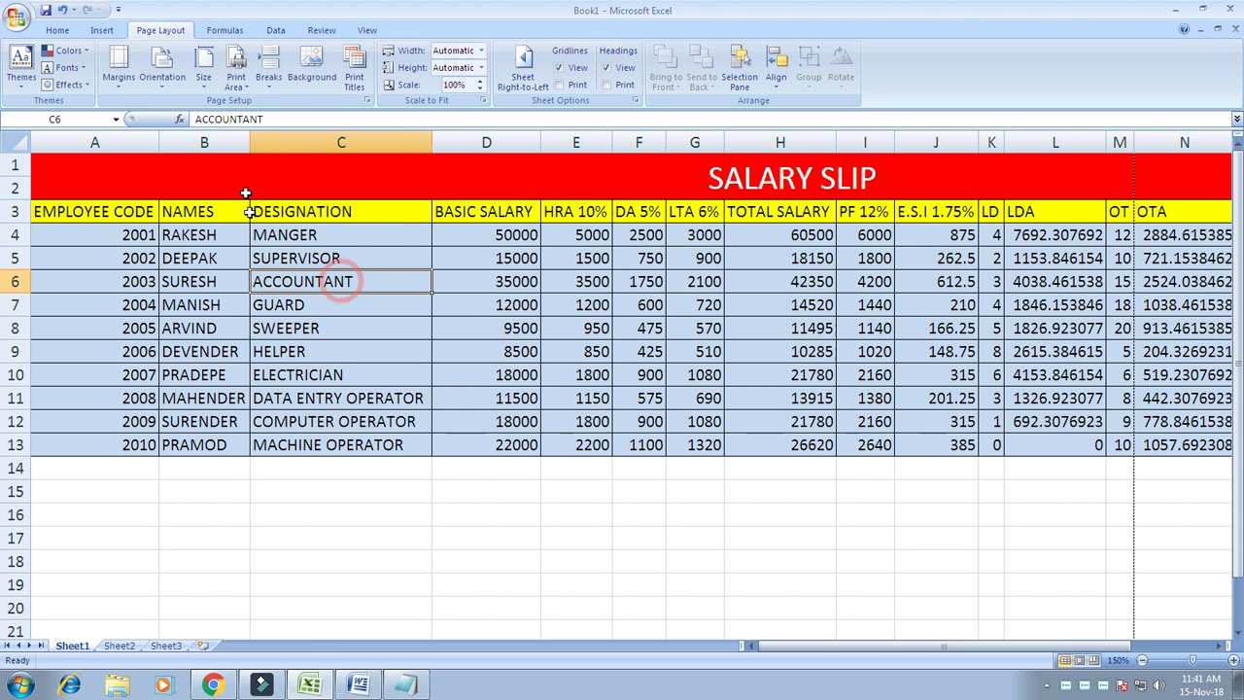
{"action": "left_click", "coordinate": [367, 30]}
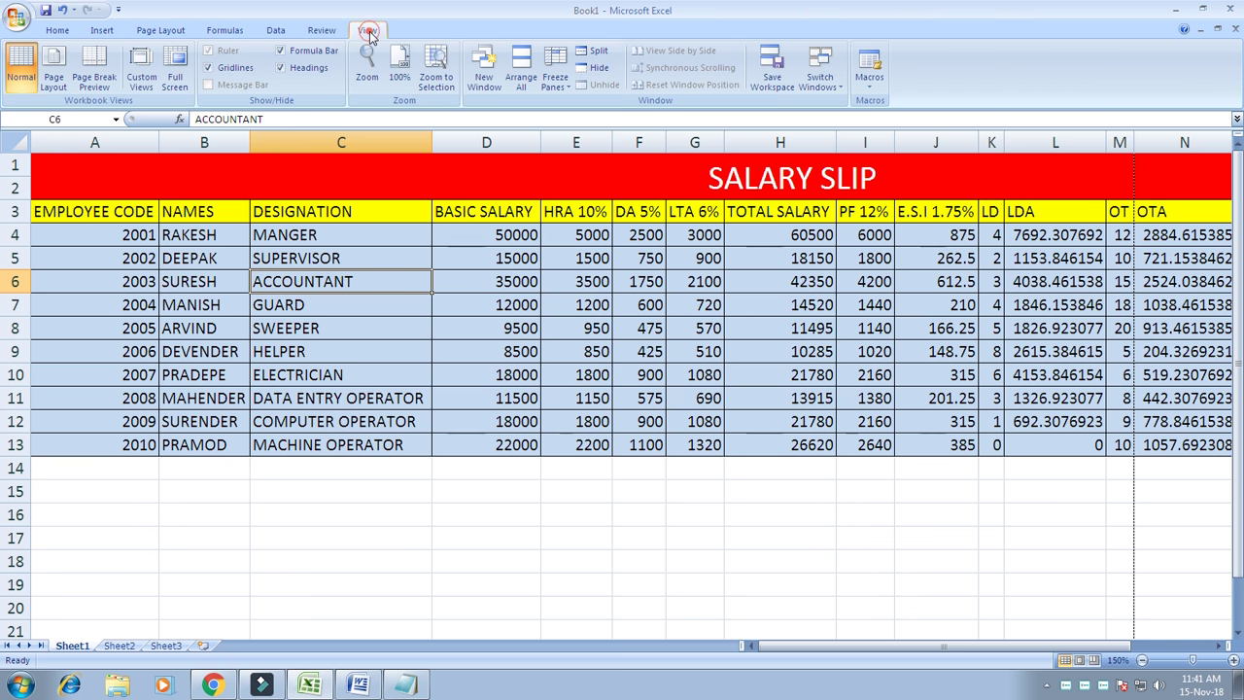
{"action": "left_click", "coordinate": [96, 80]}
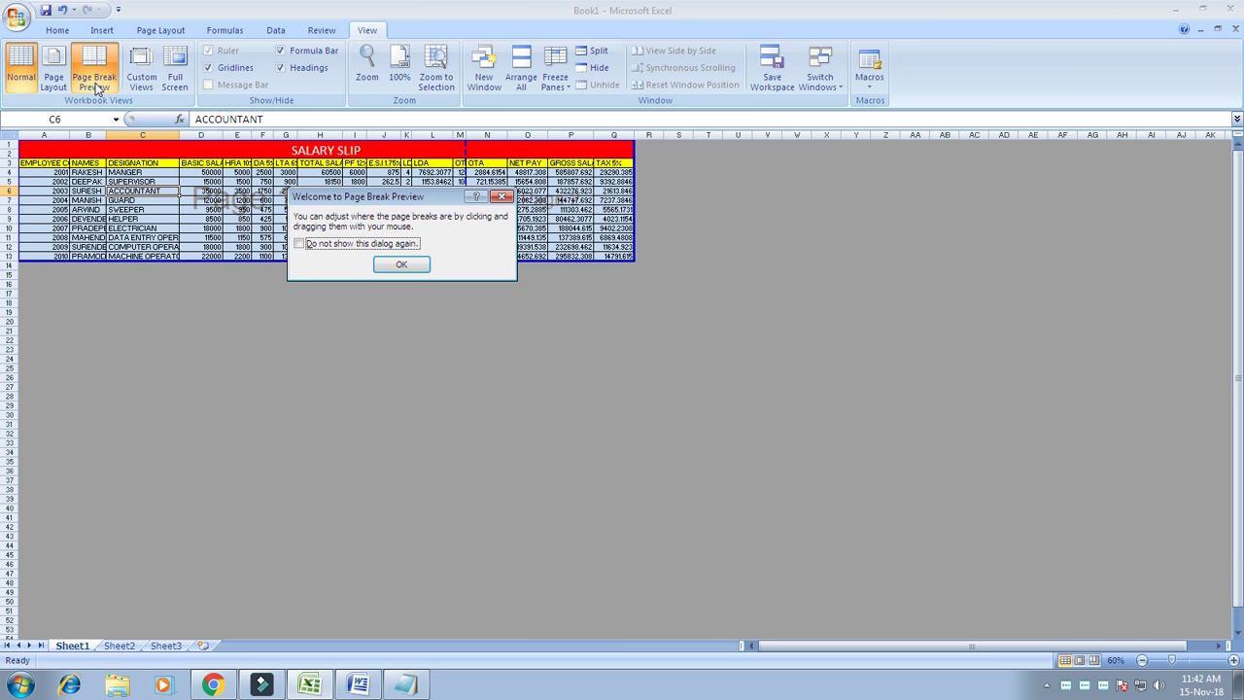
{"action": "left_click", "coordinate": [405, 266]}
{"action": "left_click", "coordinate": [407, 228]}
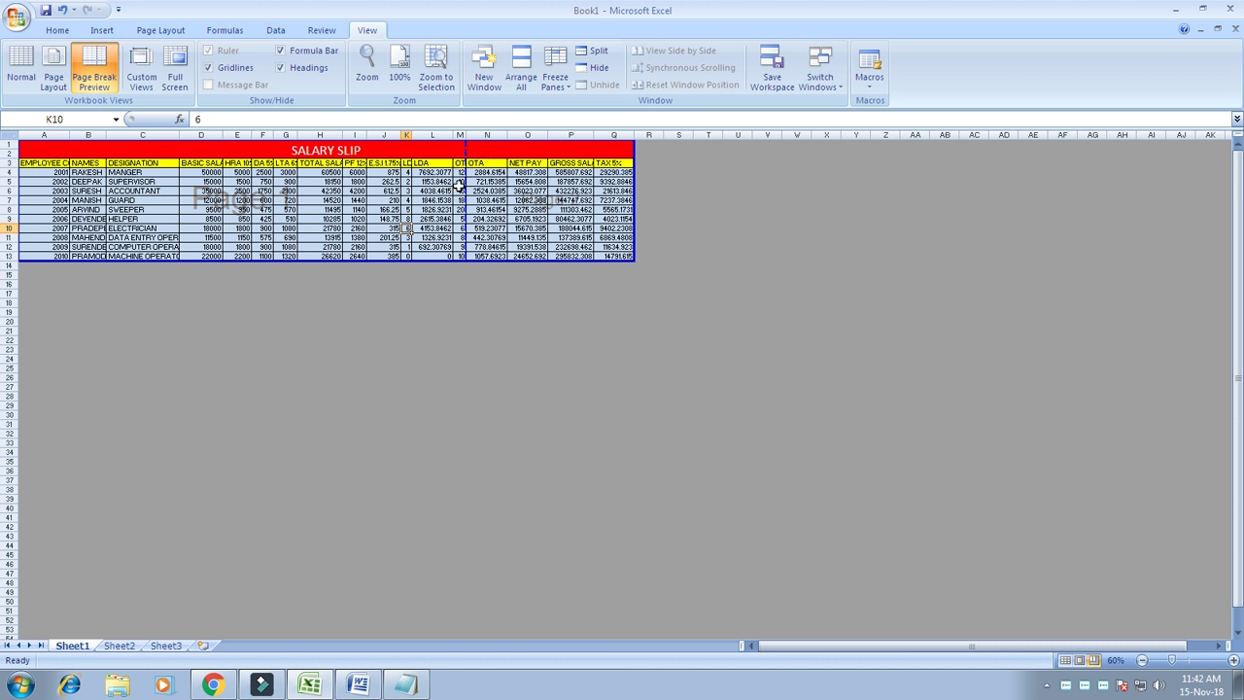
{"action": "left_click_drag", "start_coordinate": [469, 181], "coordinate": [627, 181]}
{"action": "left_click", "coordinate": [609, 227]}
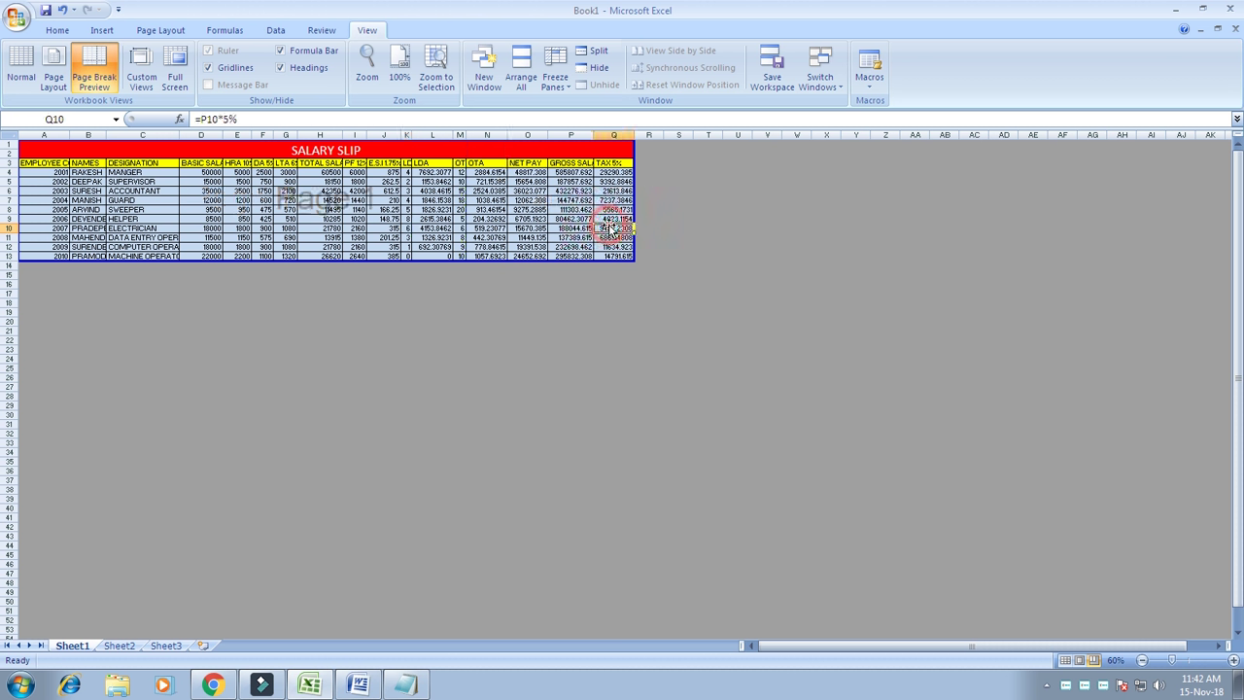
{"action": "left_click", "coordinate": [20, 68]}
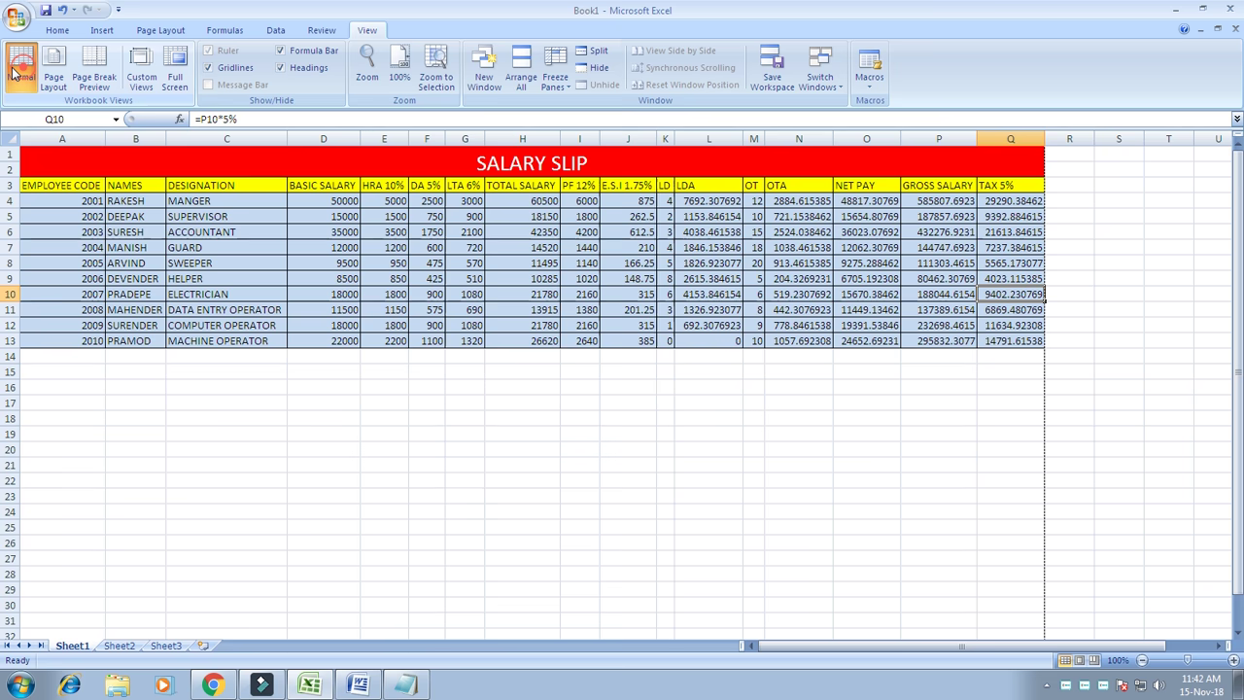
{"action": "left_click", "coordinate": [533, 222]}
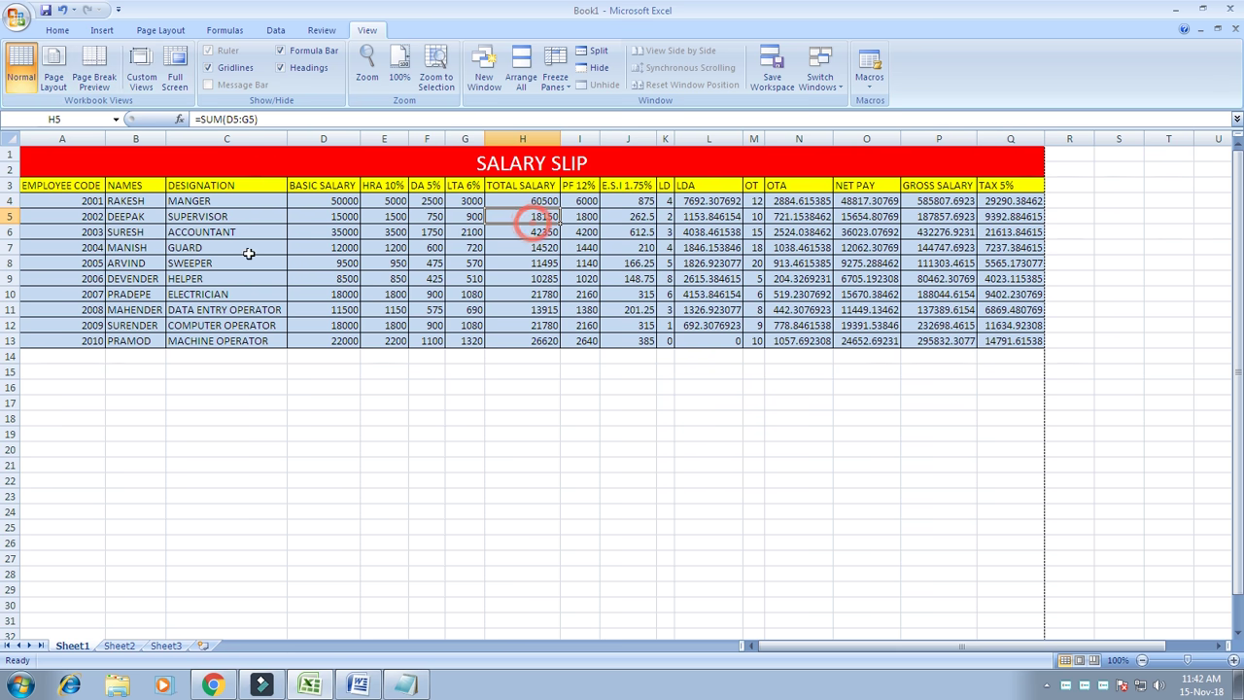
{"action": "left_click", "coordinate": [16, 16]}
{"action": "mouse_move", "coordinate": [48, 188]}
{"action": "left_click", "coordinate": [145, 151]}
{"action": "left_click", "coordinate": [669, 186]}
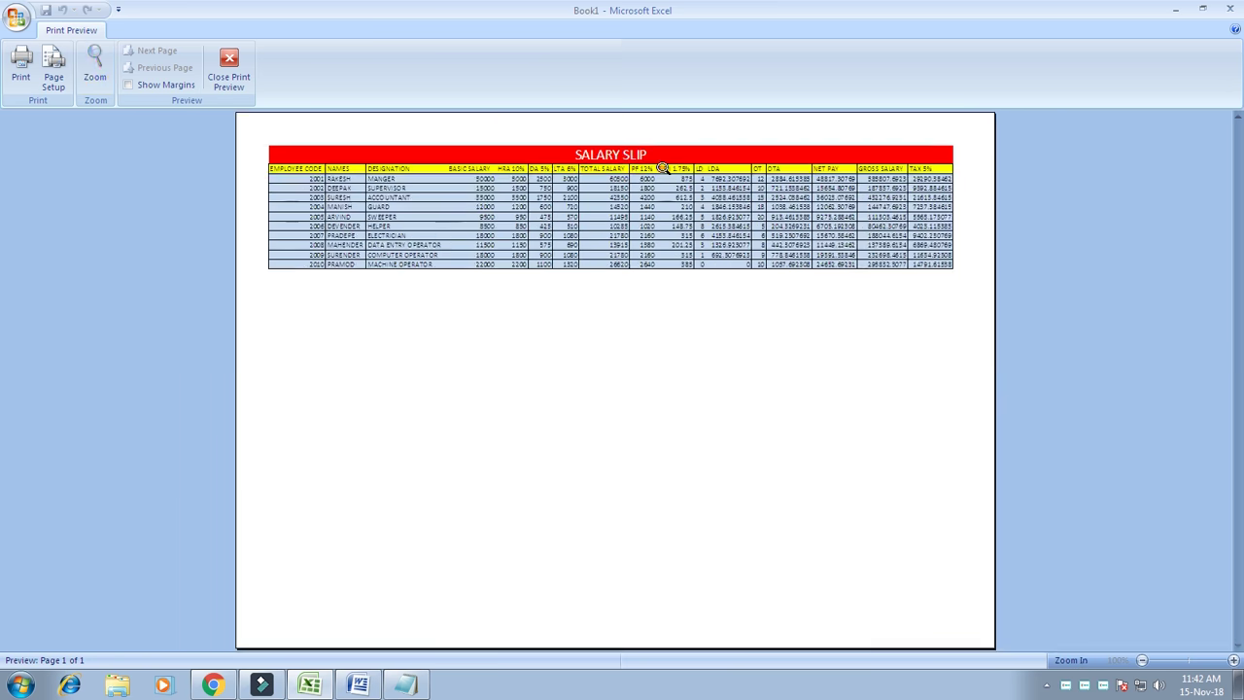
{"action": "left_click", "coordinate": [661, 168]}
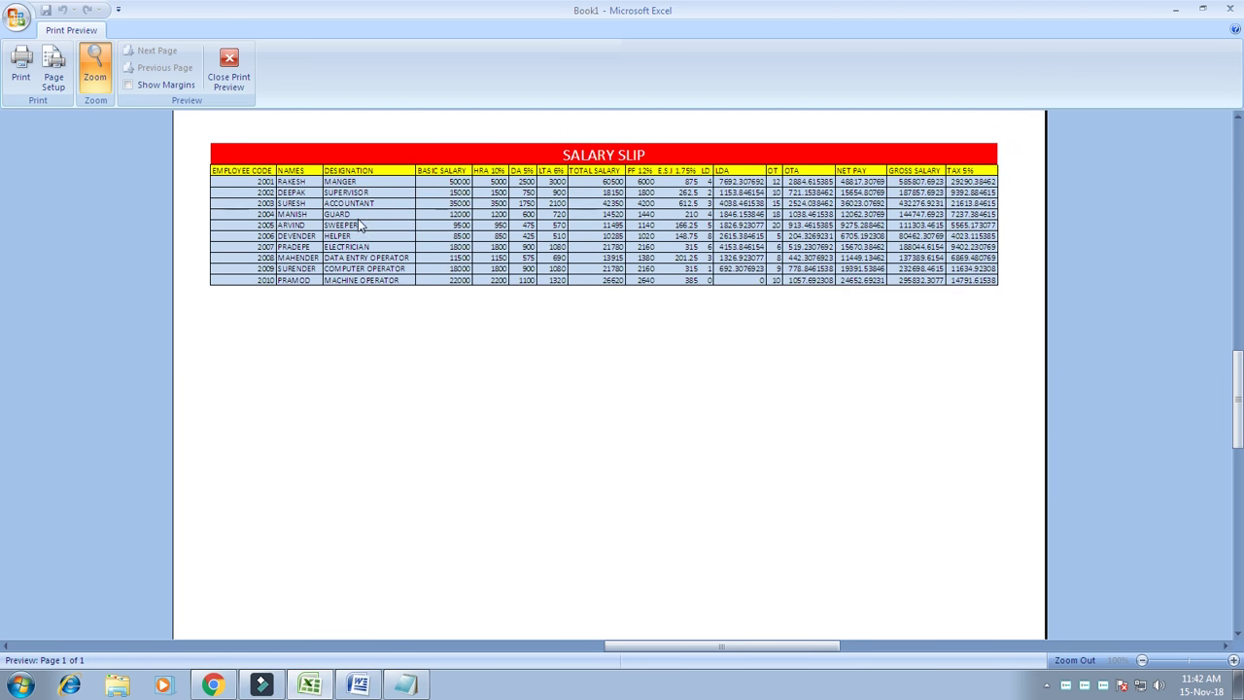
{"action": "left_click", "coordinate": [228, 68]}
{"action": "left_click", "coordinate": [375, 263]}
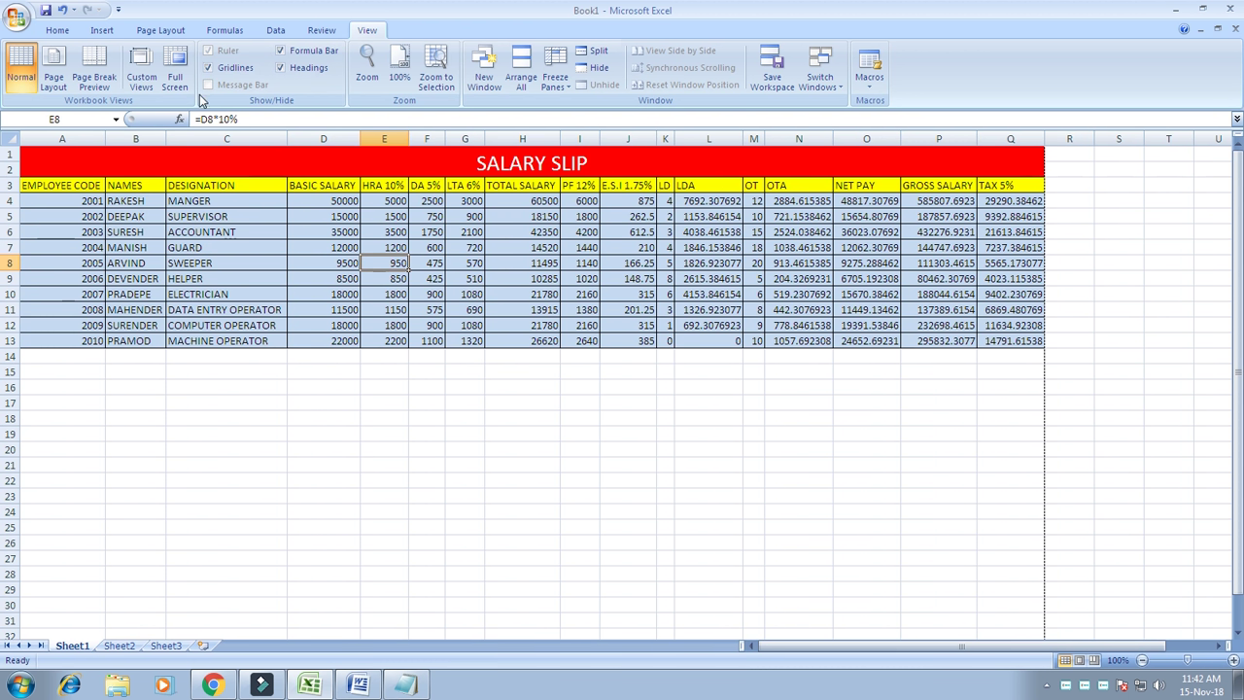
Select the salary table A3:J13, EMPLOYEE CODE through E.S.I 1.75%
{"action": "left_click", "coordinate": [161, 31]}
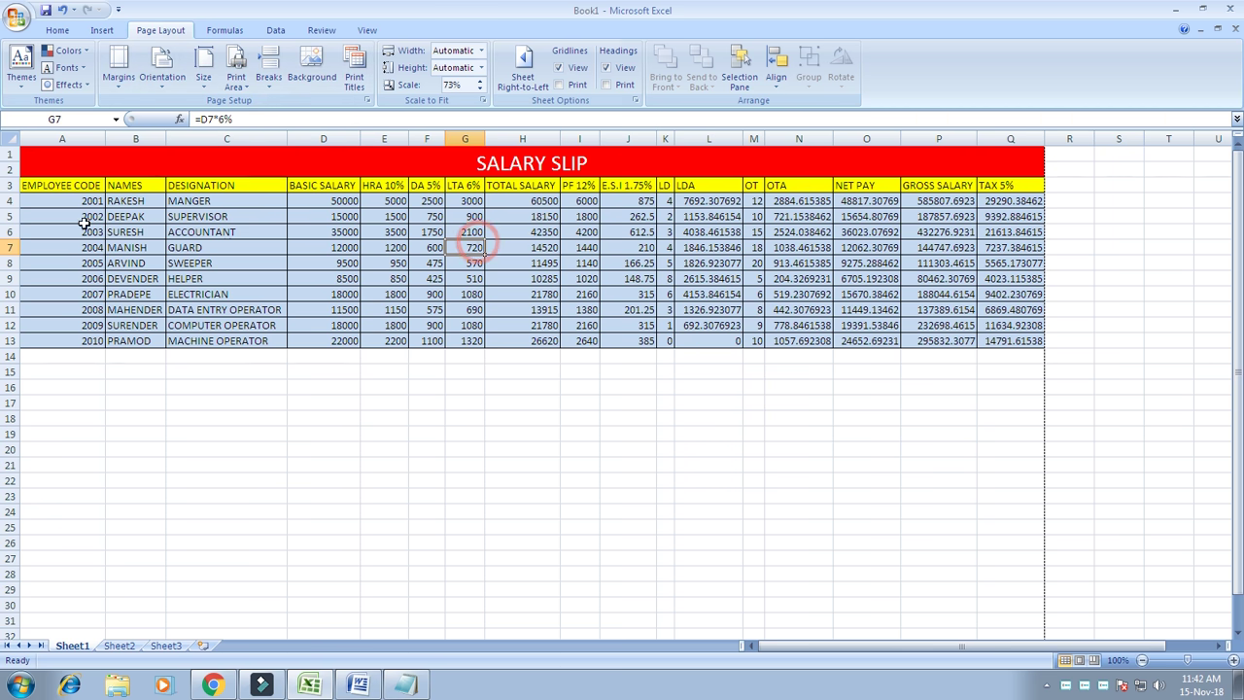
{"action": "left_click_drag", "start_coordinate": [62, 188], "coordinate": [448, 211]}
{"action": "left_click_drag", "start_coordinate": [452, 334], "coordinate": [452, 334]}
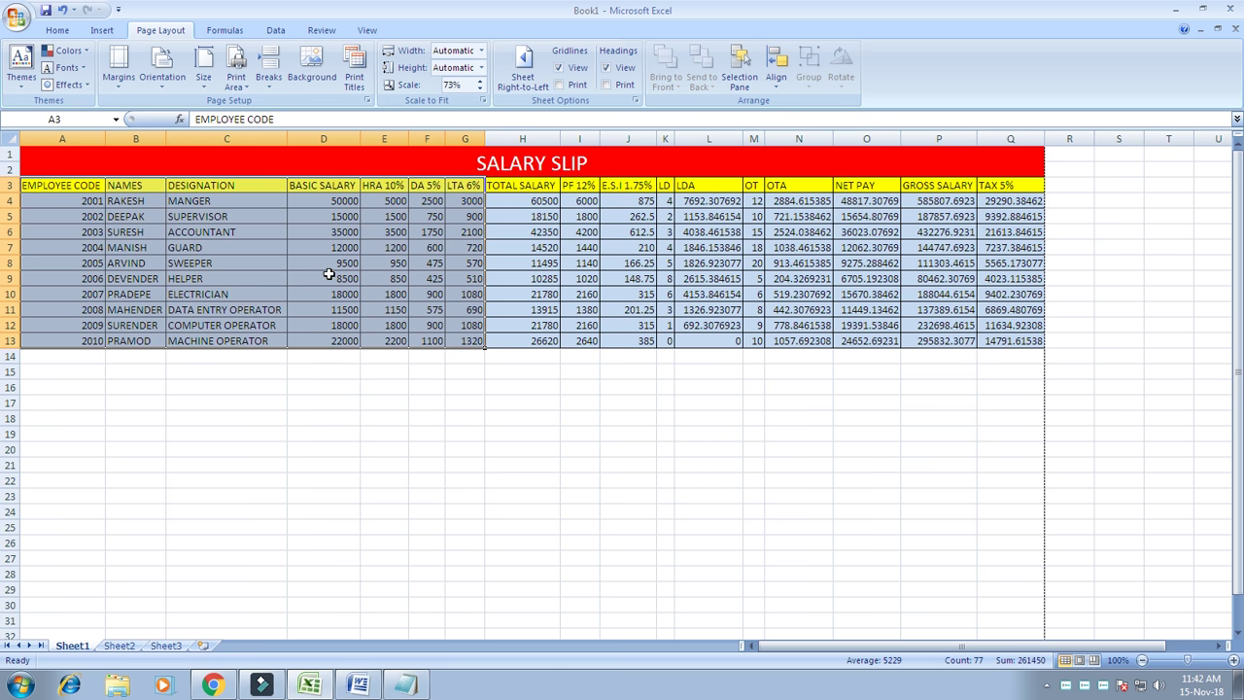
{"action": "left_click", "coordinate": [328, 275]}
{"action": "mouse_move", "coordinate": [88, 187]}
{"action": "left_mouse_down"}
{"action": "mouse_move", "coordinate": [551, 225]}
{"action": "mouse_move", "coordinate": [542, 340]}
{"action": "left_mouse_up"}
{"action": "left_click", "coordinate": [528, 263]}
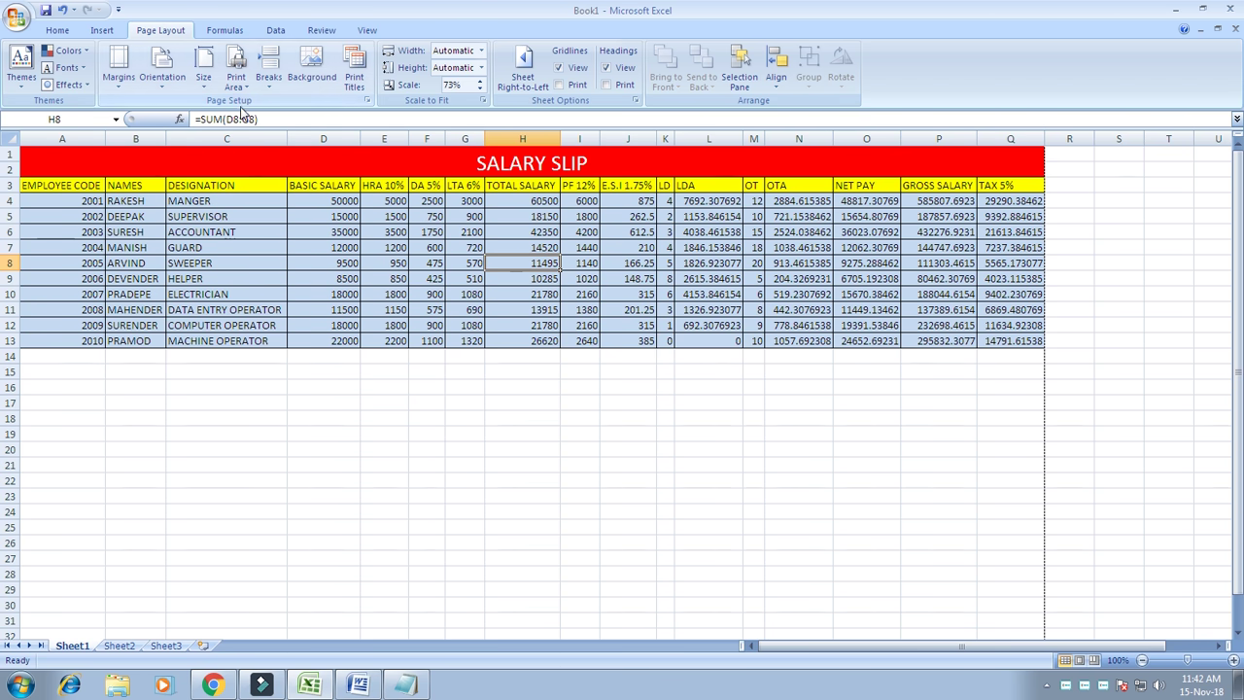
{"action": "mouse_move", "coordinate": [61, 185]}
{"action": "left_mouse_down"}
{"action": "mouse_move", "coordinate": [528, 263]}
{"action": "mouse_move", "coordinate": [531, 335]}
{"action": "left_mouse_up"}
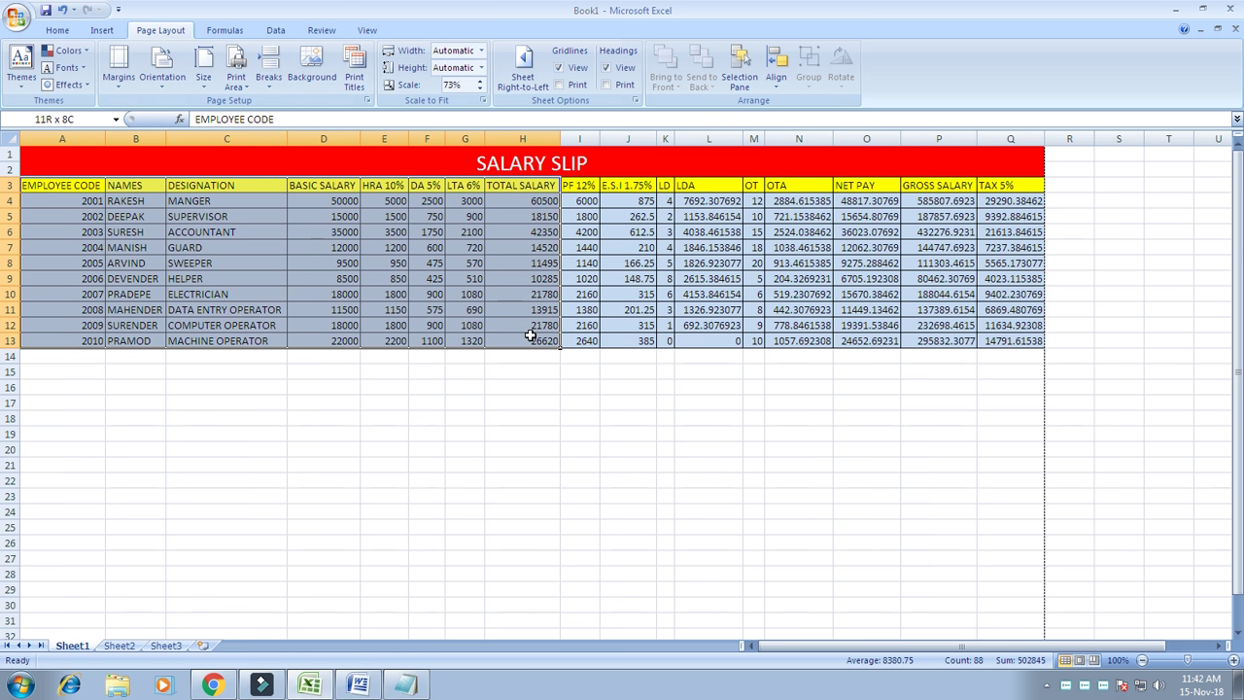
{"action": "mouse_move", "coordinate": [64, 185]}
{"action": "left_mouse_down"}
{"action": "mouse_move", "coordinate": [608, 198]}
{"action": "mouse_move", "coordinate": [605, 335]}
{"action": "left_mouse_up"}
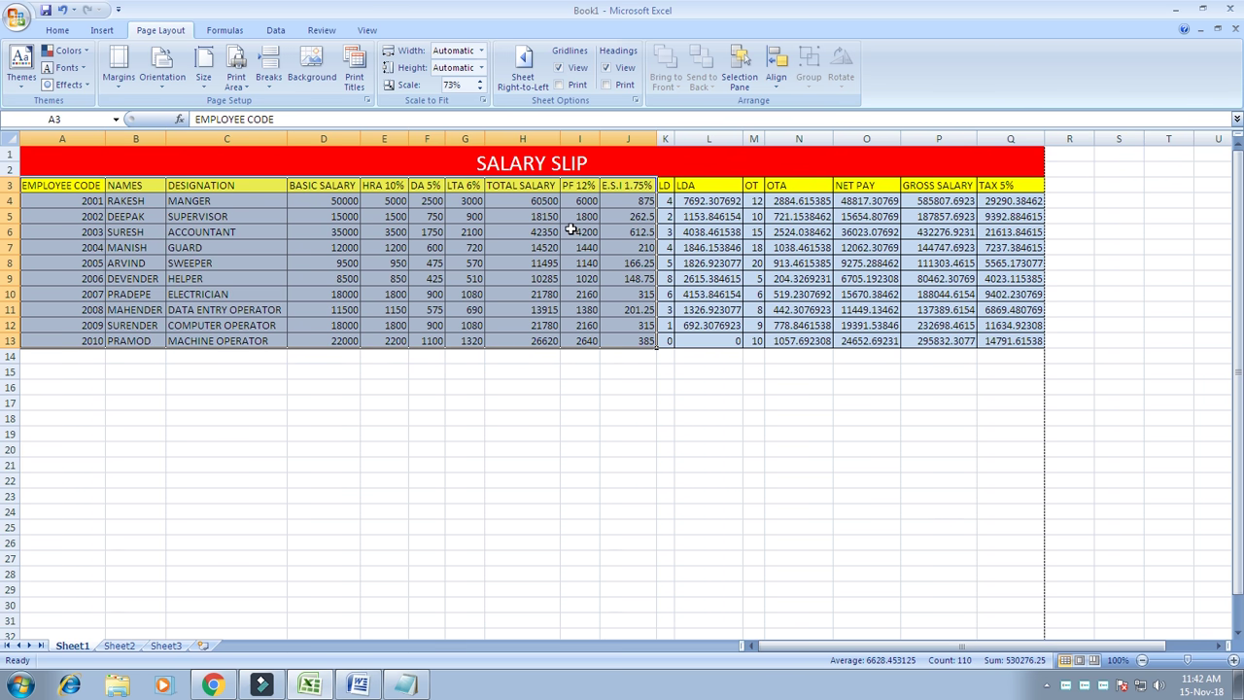
Set the selected A3:J13 range as the print area
{"action": "left_click", "coordinate": [241, 87]}
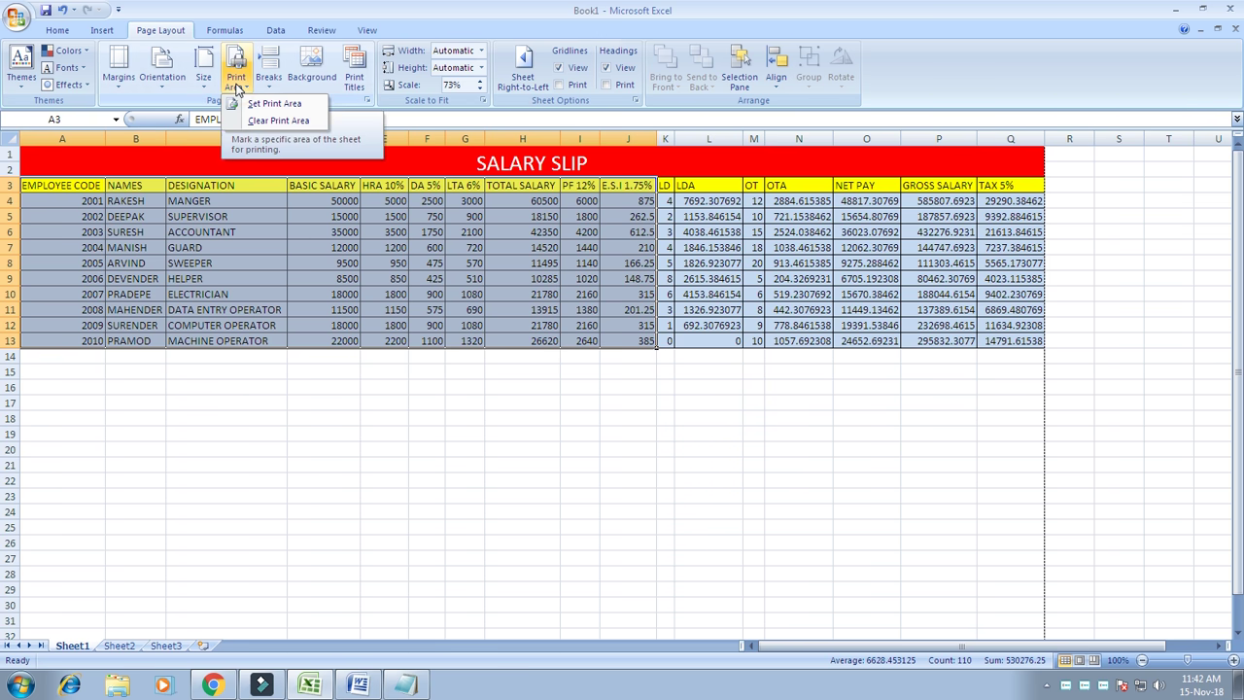
{"action": "left_click", "coordinate": [288, 105]}
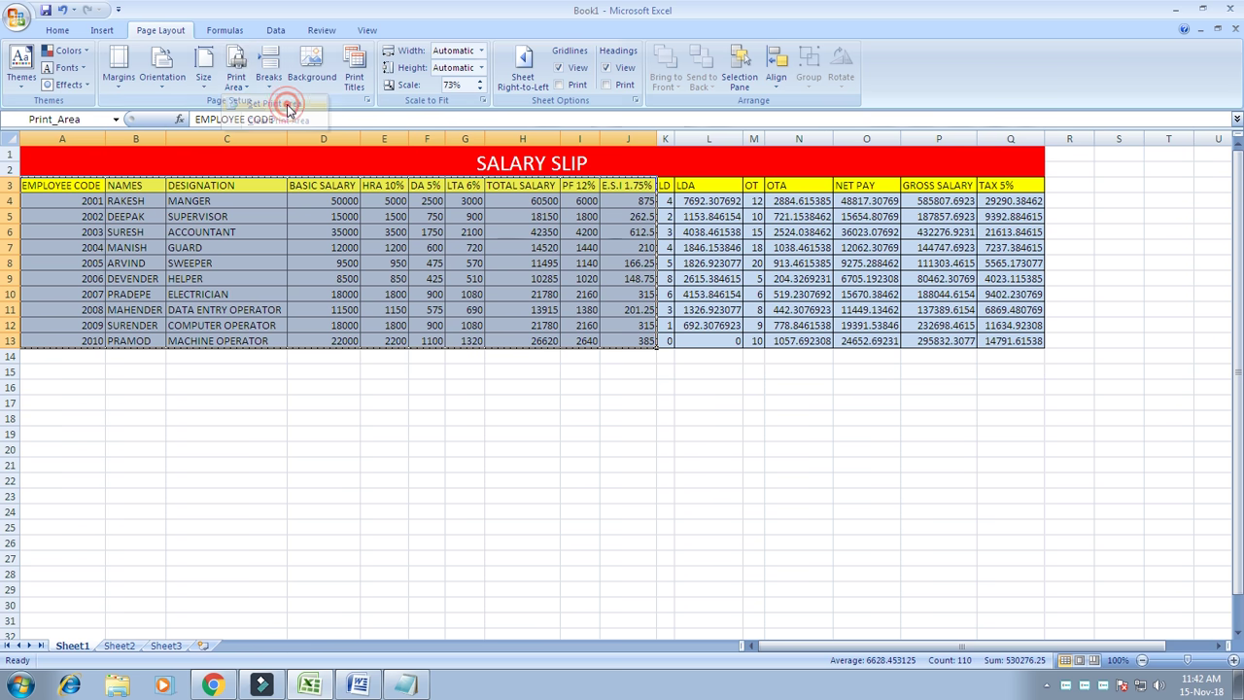
{"action": "left_click", "coordinate": [321, 253]}
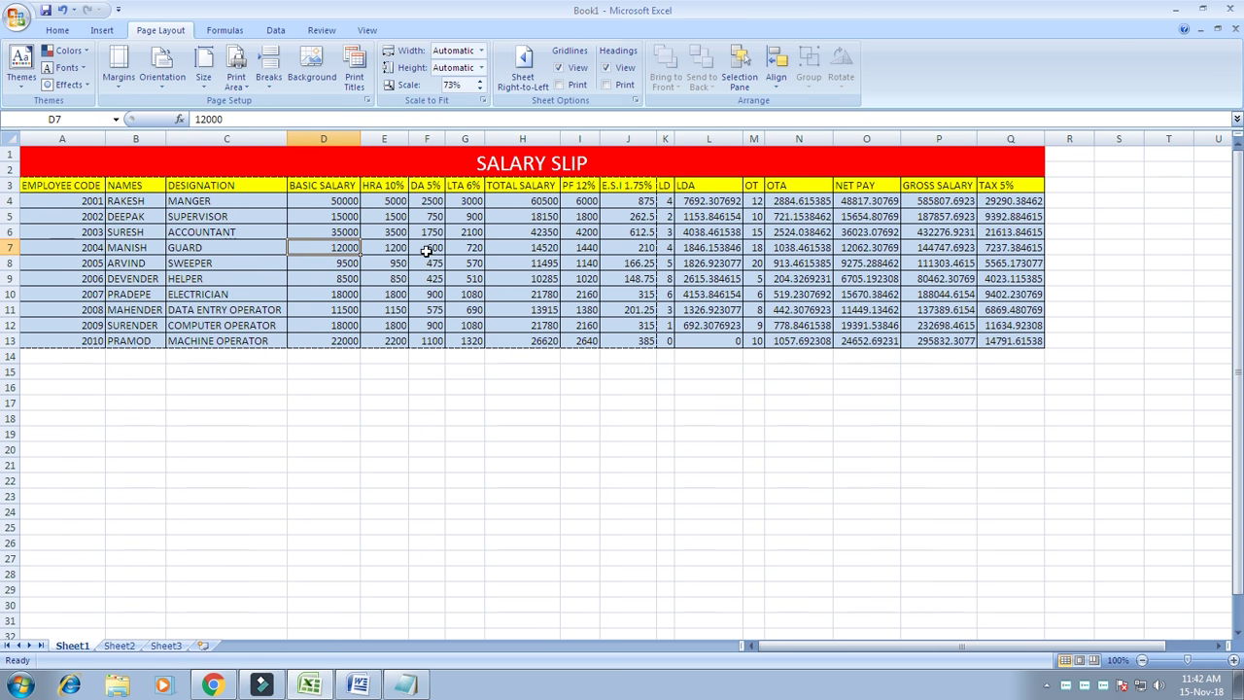
Open Print Preview and zoom in and out on the A3:J13 table
{"action": "left_click", "coordinate": [18, 18]}
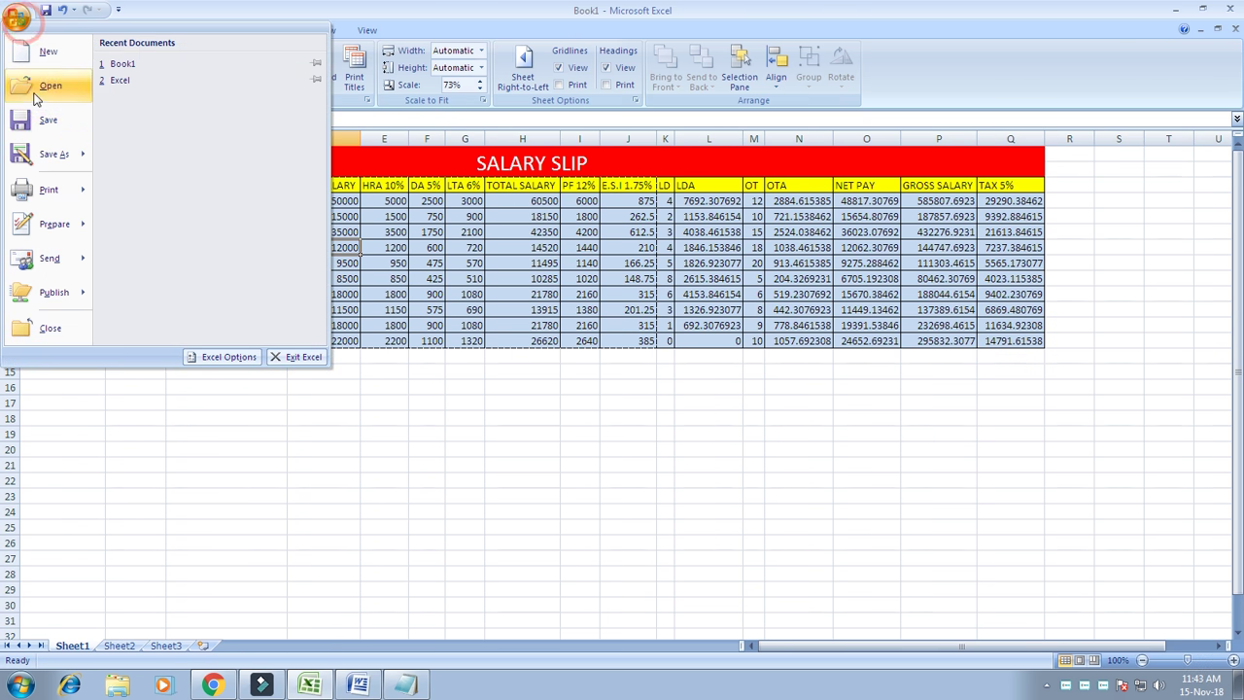
{"action": "mouse_move", "coordinate": [41, 194]}
{"action": "left_click", "coordinate": [146, 156]}
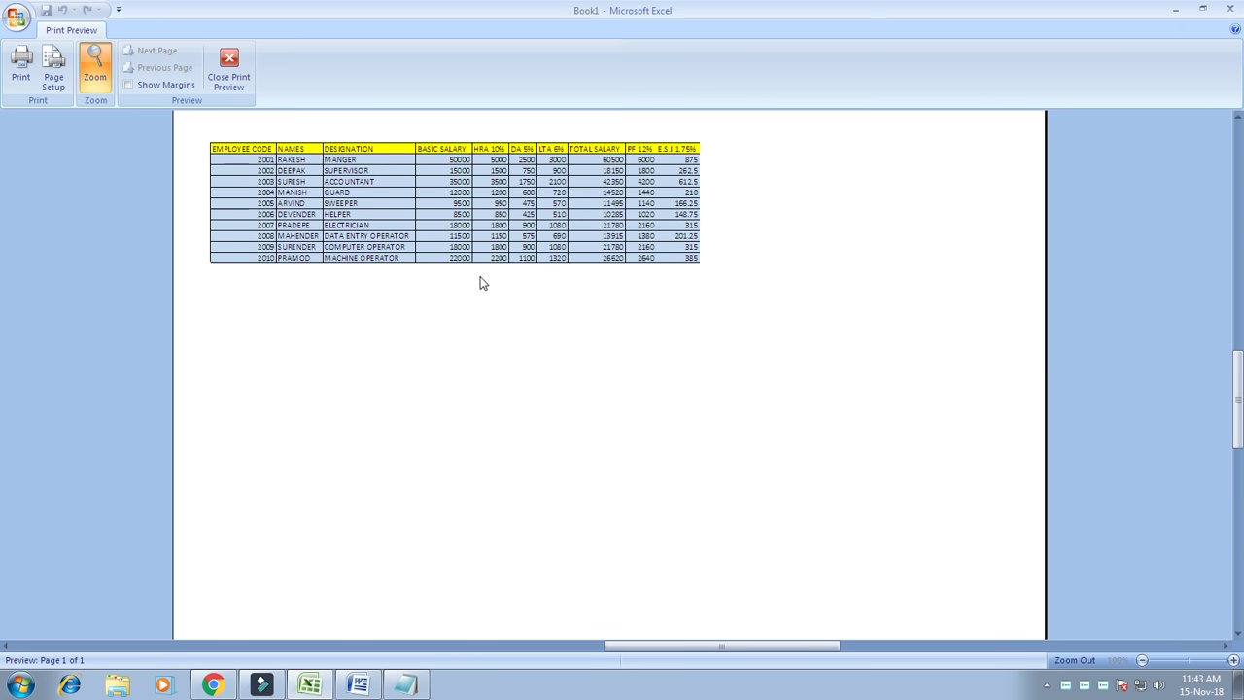
{"action": "left_click", "coordinate": [534, 188]}
{"action": "left_click", "coordinate": [528, 160]}
{"action": "left_click", "coordinate": [530, 158]}
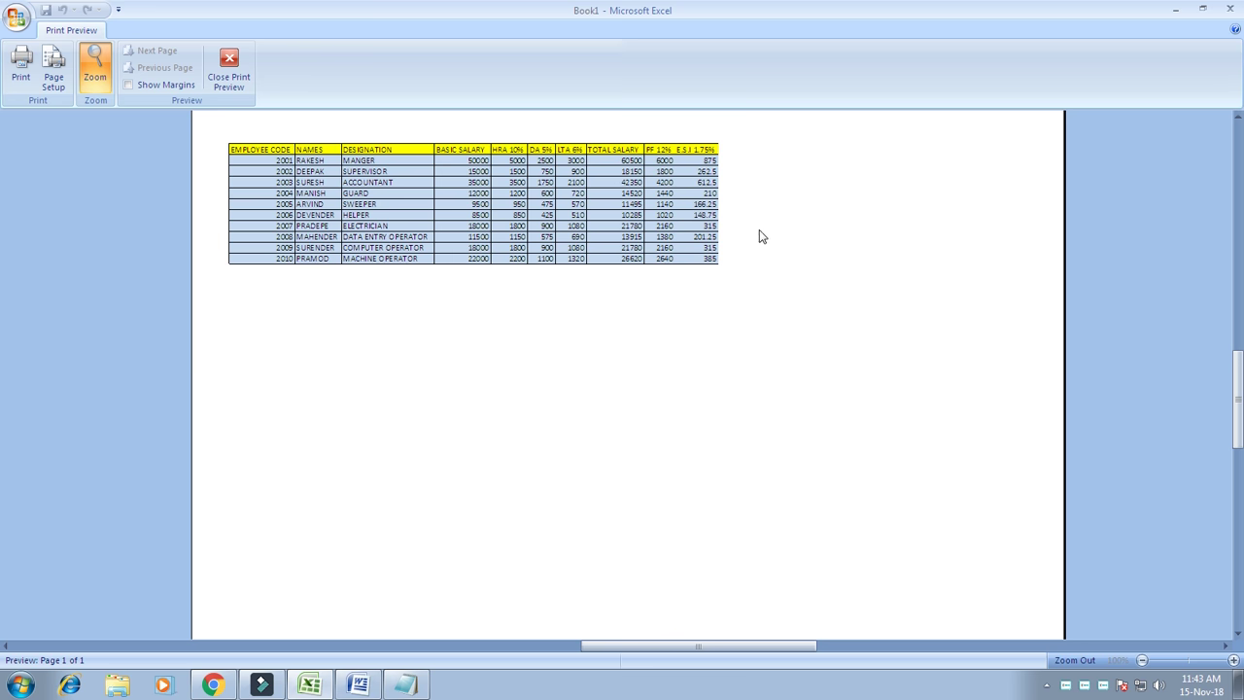
{"action": "left_click", "coordinate": [632, 251]}
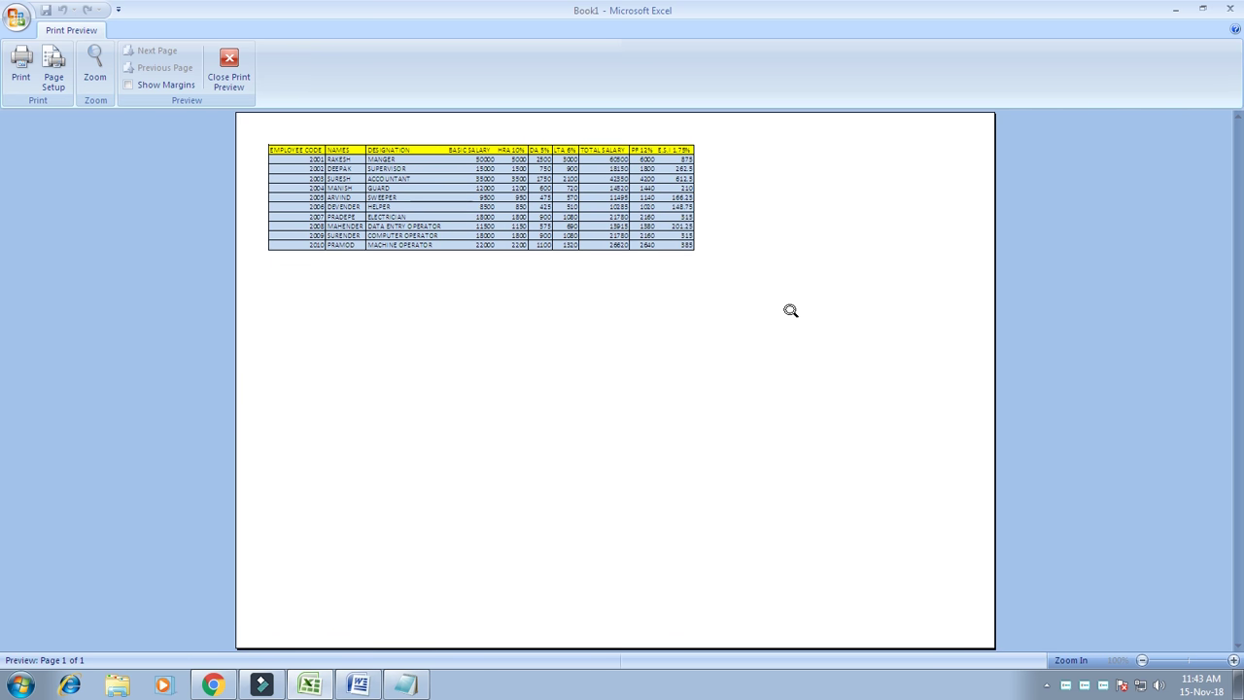
Change the page orientation to Portrait in Page Setup
{"action": "left_click", "coordinate": [53, 70]}
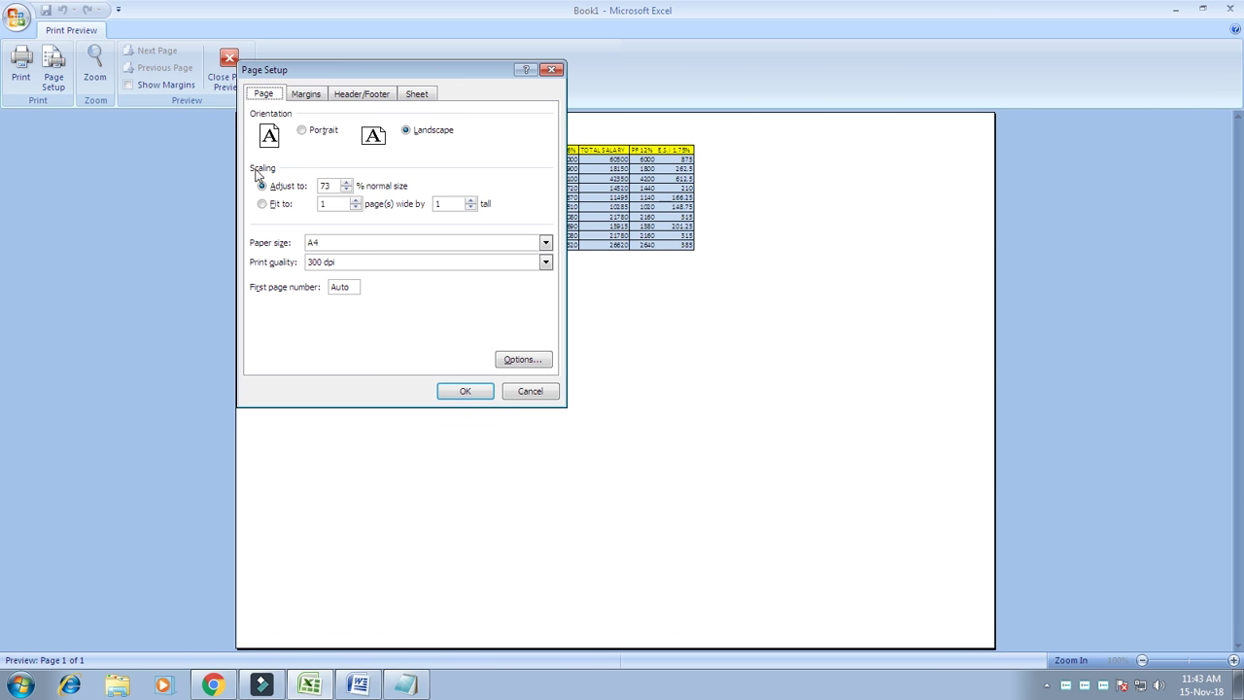
{"action": "left_click", "coordinate": [302, 131]}
{"action": "left_click", "coordinate": [463, 391]}
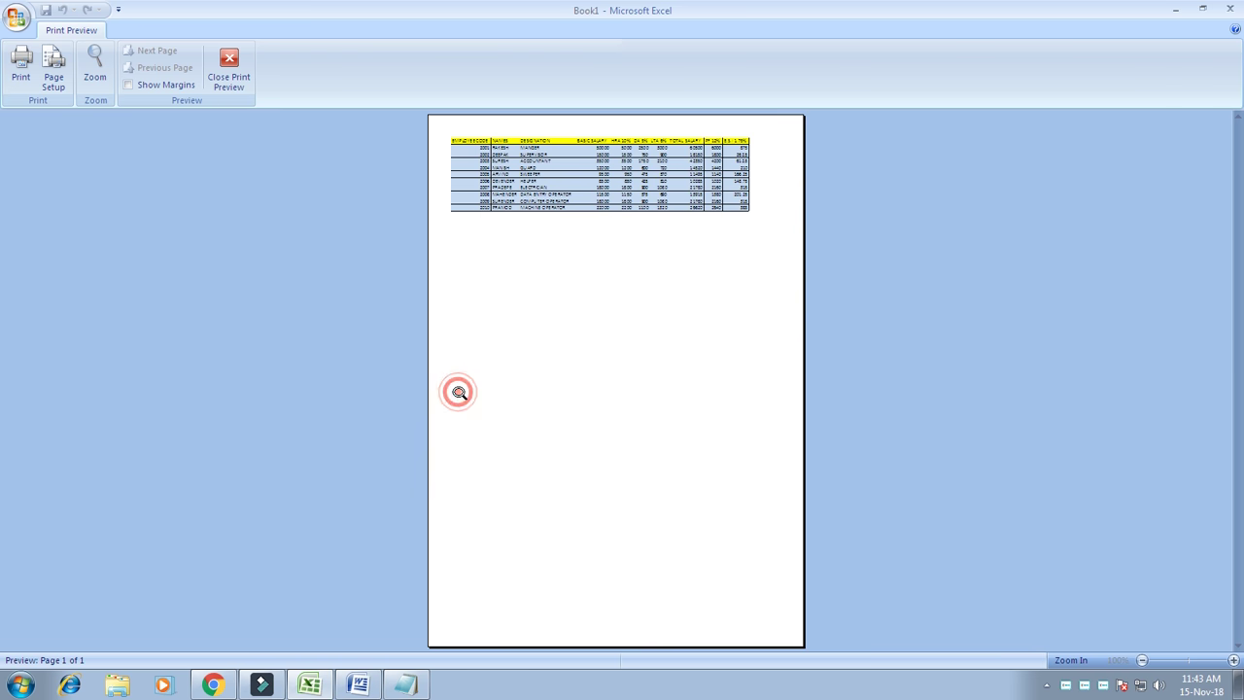
Inspect the one-page portrait preview of the table, then reopen Page Setup
{"action": "left_click", "coordinate": [647, 167]}
{"action": "left_click", "coordinate": [642, 157]}
{"action": "left_click", "coordinate": [623, 128]}
{"action": "scroll", "coordinate": [623, 133], "scroll_direction": "down", "scroll_amount": 1}
{"action": "scroll", "coordinate": [641, 160], "scroll_direction": "up", "scroll_amount": 1}
{"action": "scroll", "coordinate": [664, 188], "scroll_direction": "up", "scroll_amount": 3}
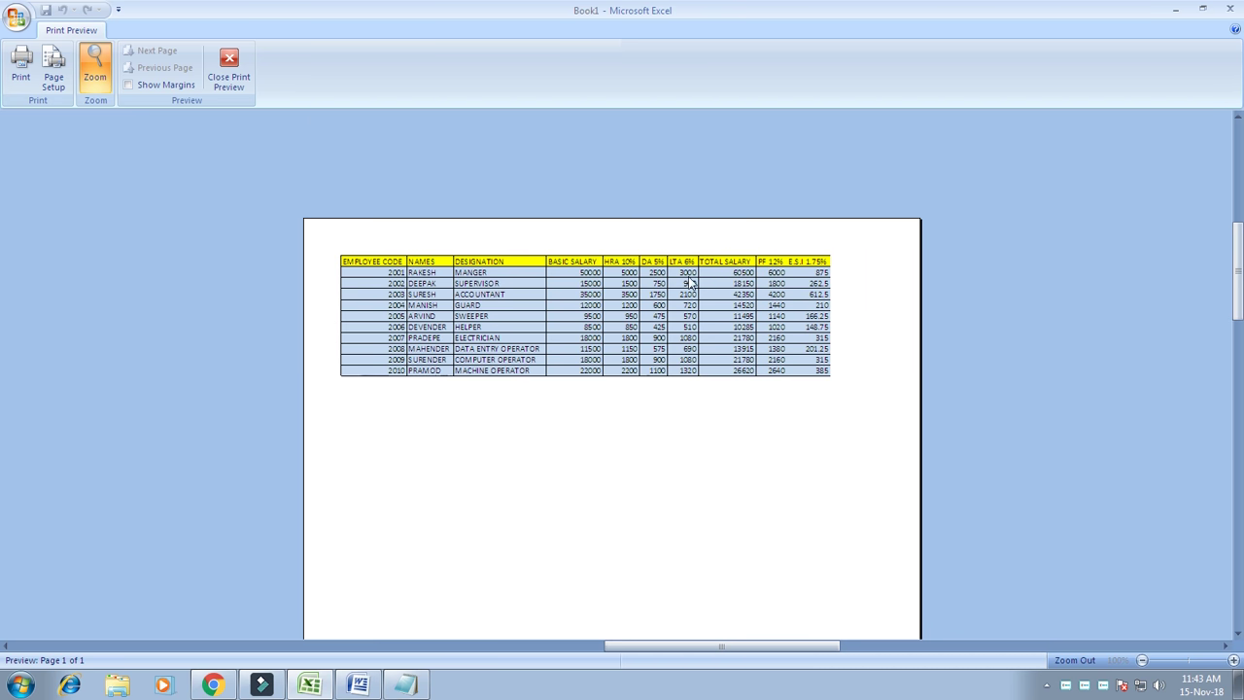
{"action": "left_click", "coordinate": [694, 259]}
{"action": "left_click", "coordinate": [661, 151]}
{"action": "scroll", "coordinate": [809, 237], "scroll_direction": "up", "scroll_amount": 1}
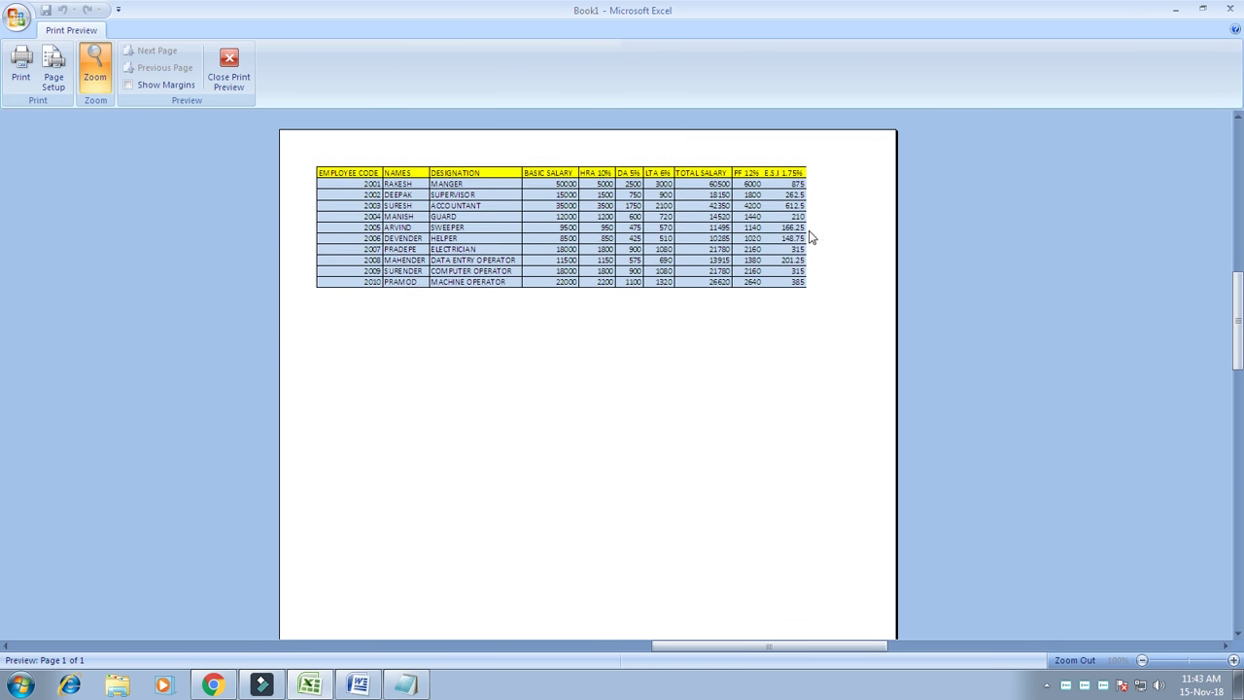
{"action": "scroll", "coordinate": [811, 237], "scroll_direction": "up", "scroll_amount": 1}
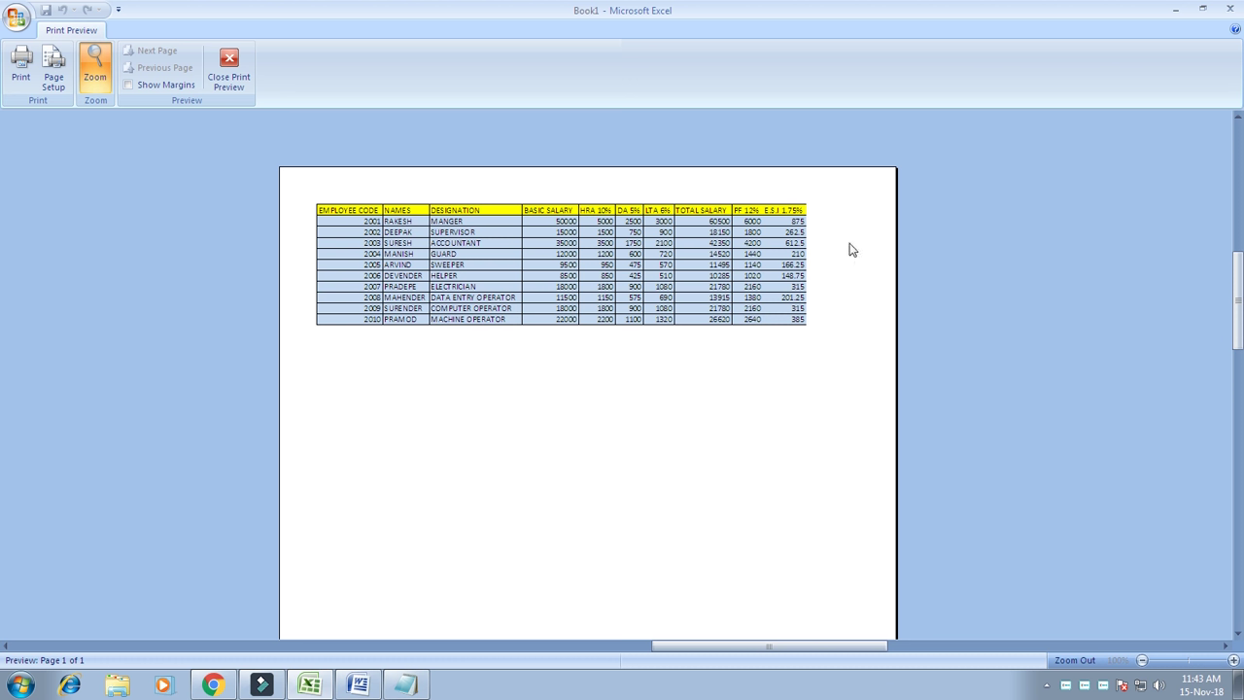
{"action": "left_click", "coordinate": [56, 85]}
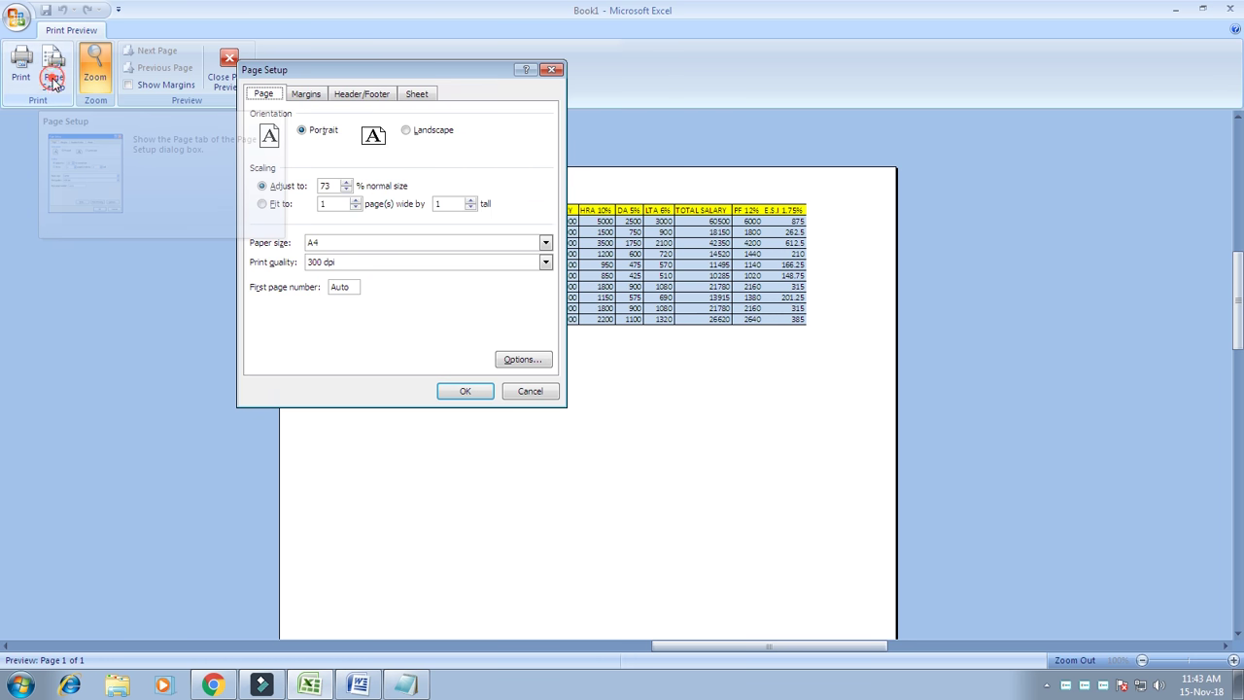
Center the salary table horizontally on the page in Page Setup's Margins settings
{"action": "left_click", "coordinate": [307, 95]}
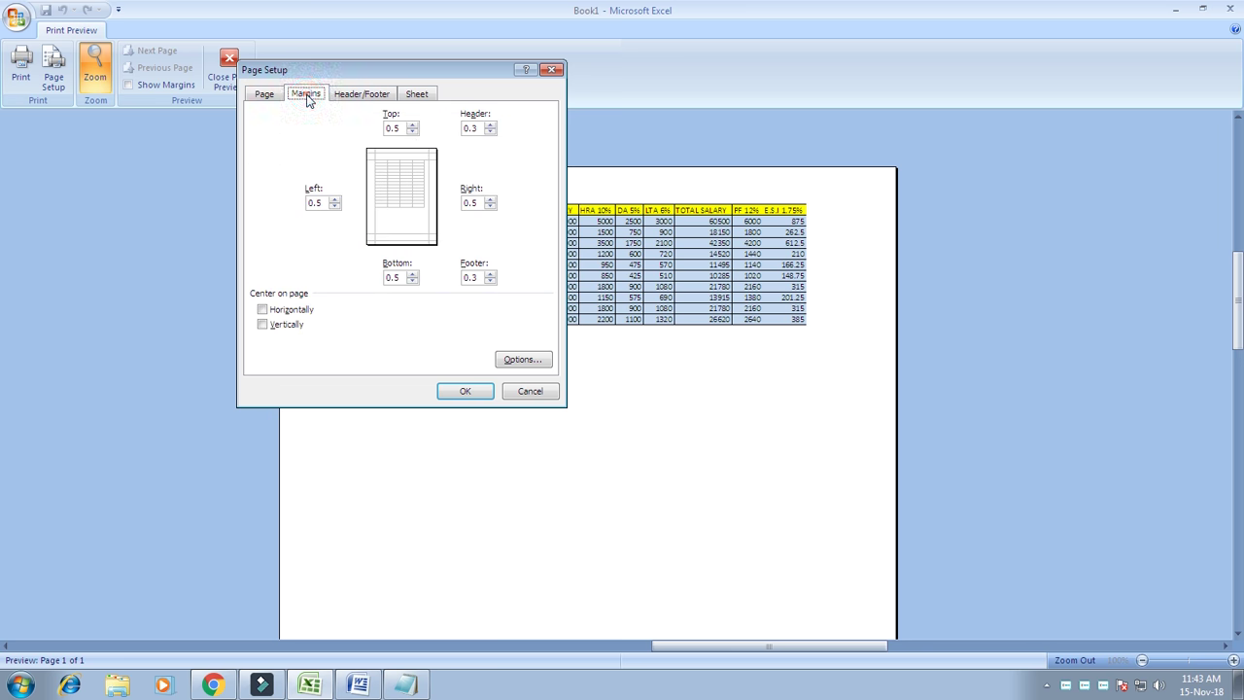
{"action": "left_click", "coordinate": [309, 258]}
{"action": "left_click", "coordinate": [290, 311]}
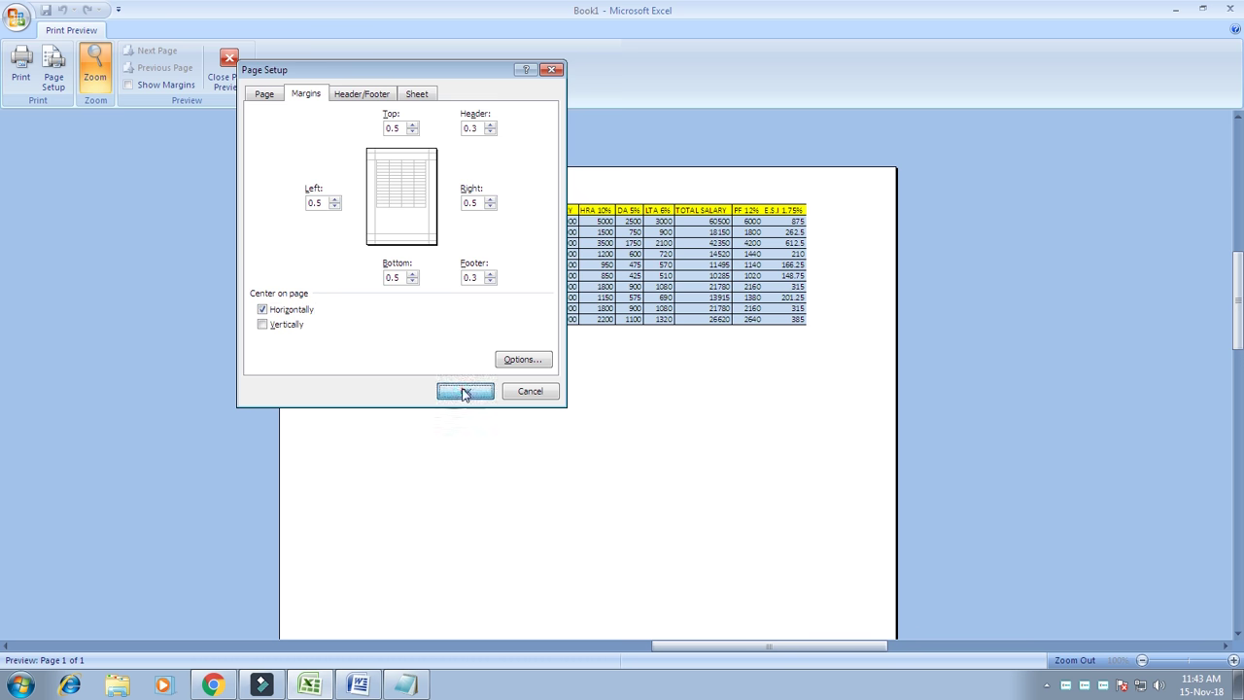
{"action": "left_click", "coordinate": [464, 391]}
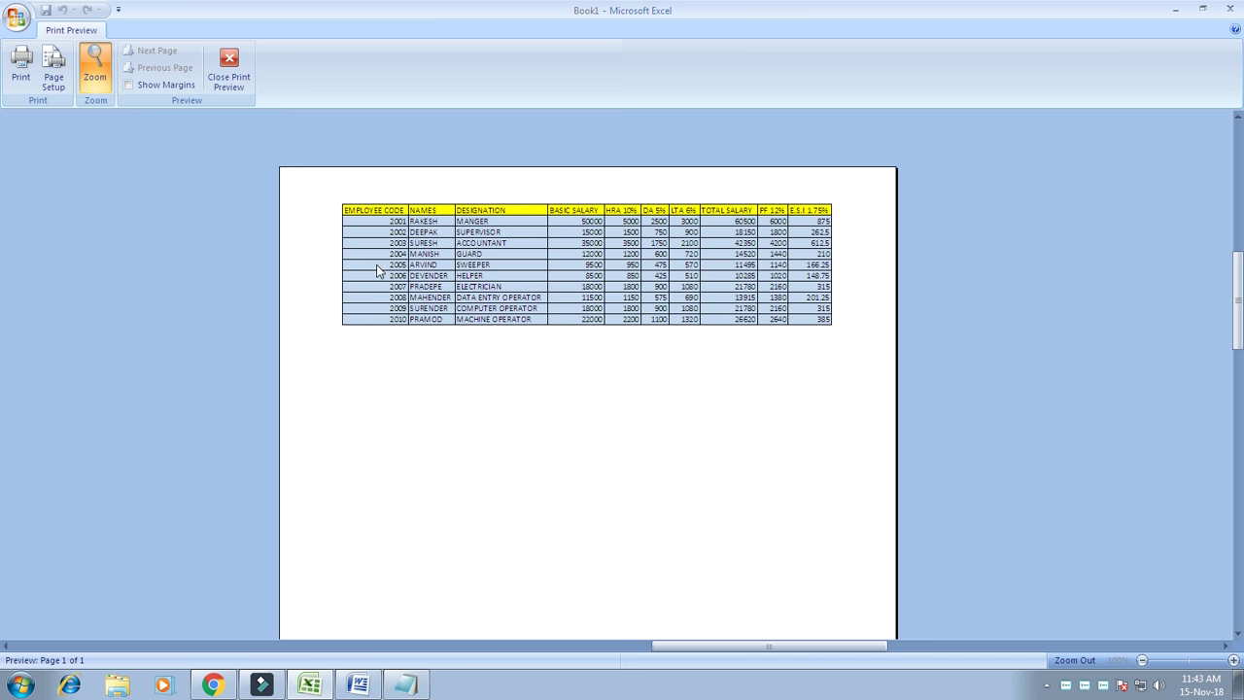
Change the print scaling from 73% to 80% of normal size and check the enlarged table in preview
{"action": "left_click", "coordinate": [54, 73]}
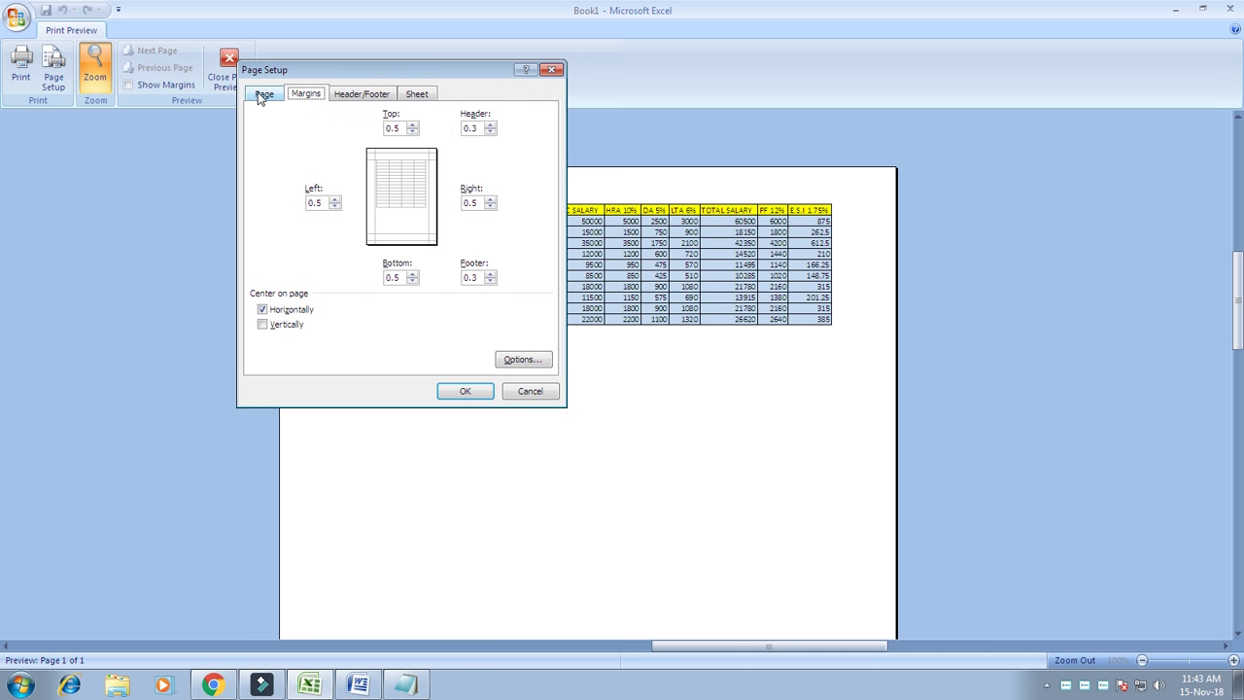
{"action": "left_click", "coordinate": [263, 94]}
{"action": "double_click", "coordinate": [330, 185]}
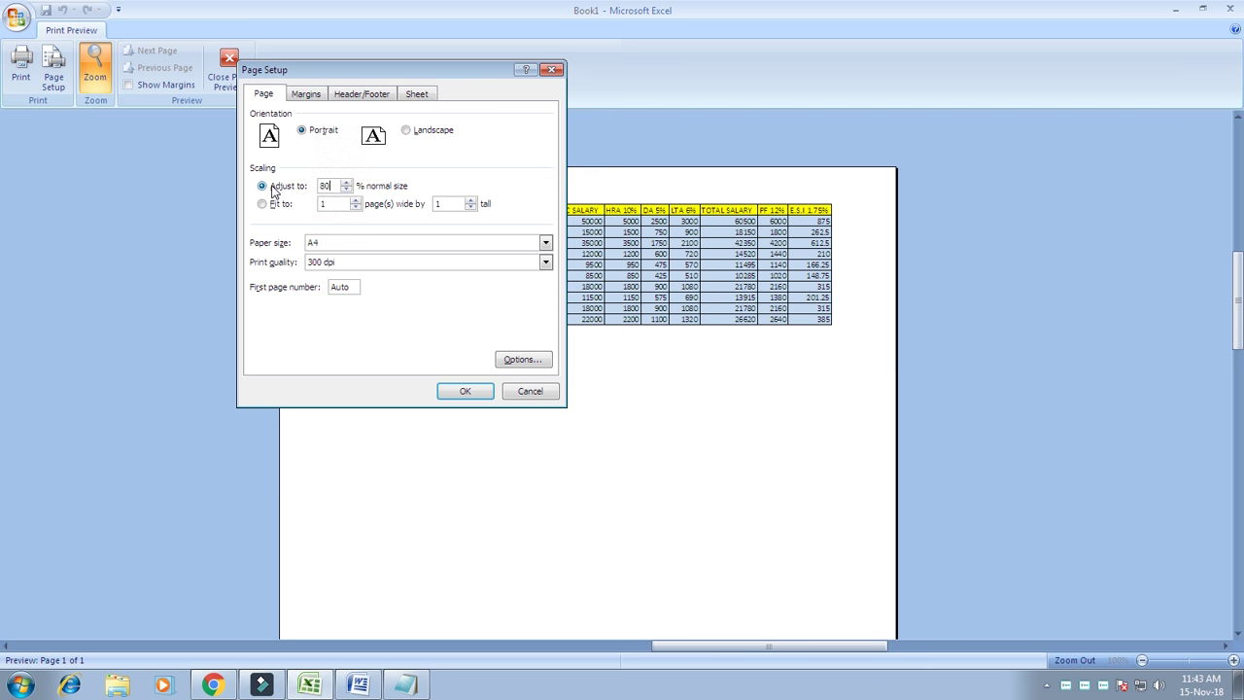
{"action": "left_click", "coordinate": [459, 393]}
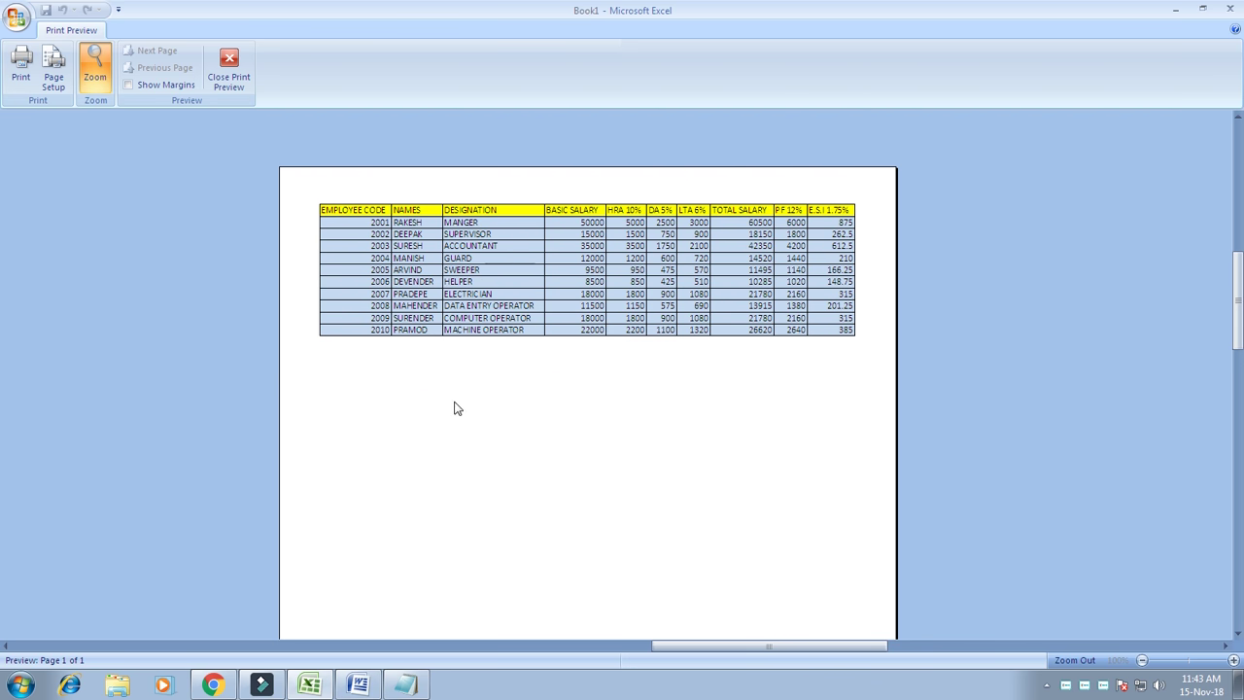
{"action": "left_click", "coordinate": [623, 245]}
{"action": "left_click", "coordinate": [617, 169]}
{"action": "scroll", "coordinate": [636, 203], "scroll_direction": "up", "scroll_amount": 1}
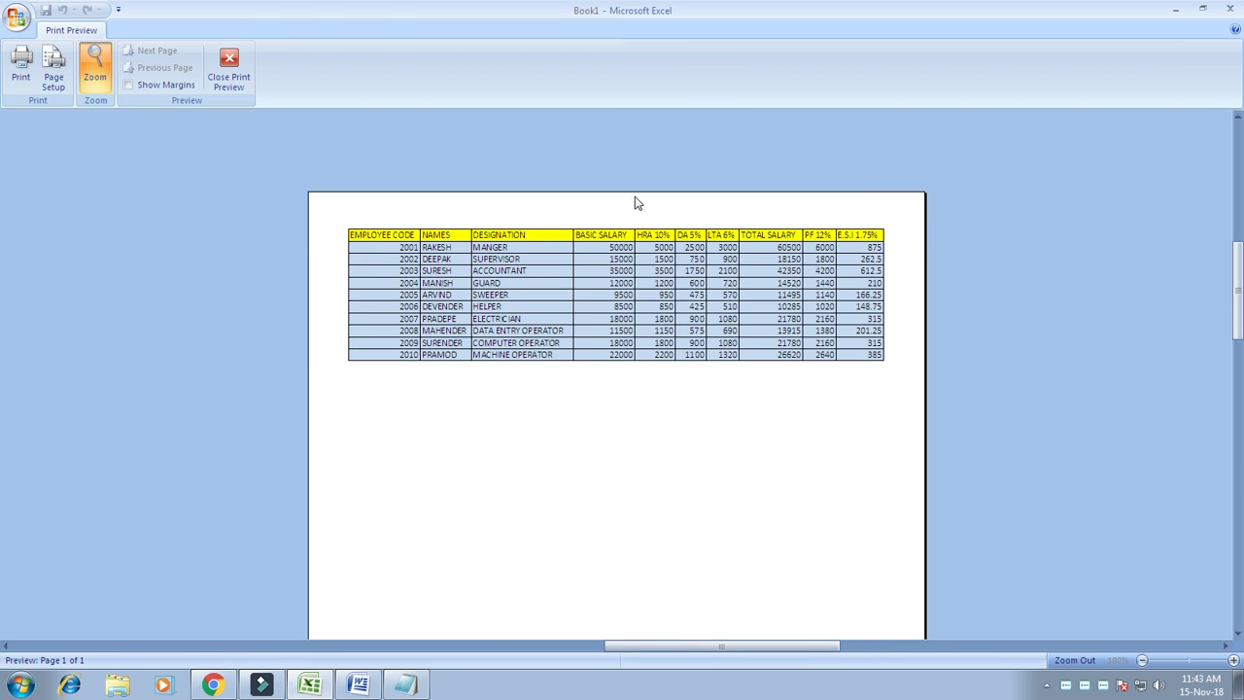
Leave Print Preview and return to the salary worksheet, now scaled to 80%
{"action": "left_click", "coordinate": [229, 70]}
{"action": "left_click", "coordinate": [529, 230]}
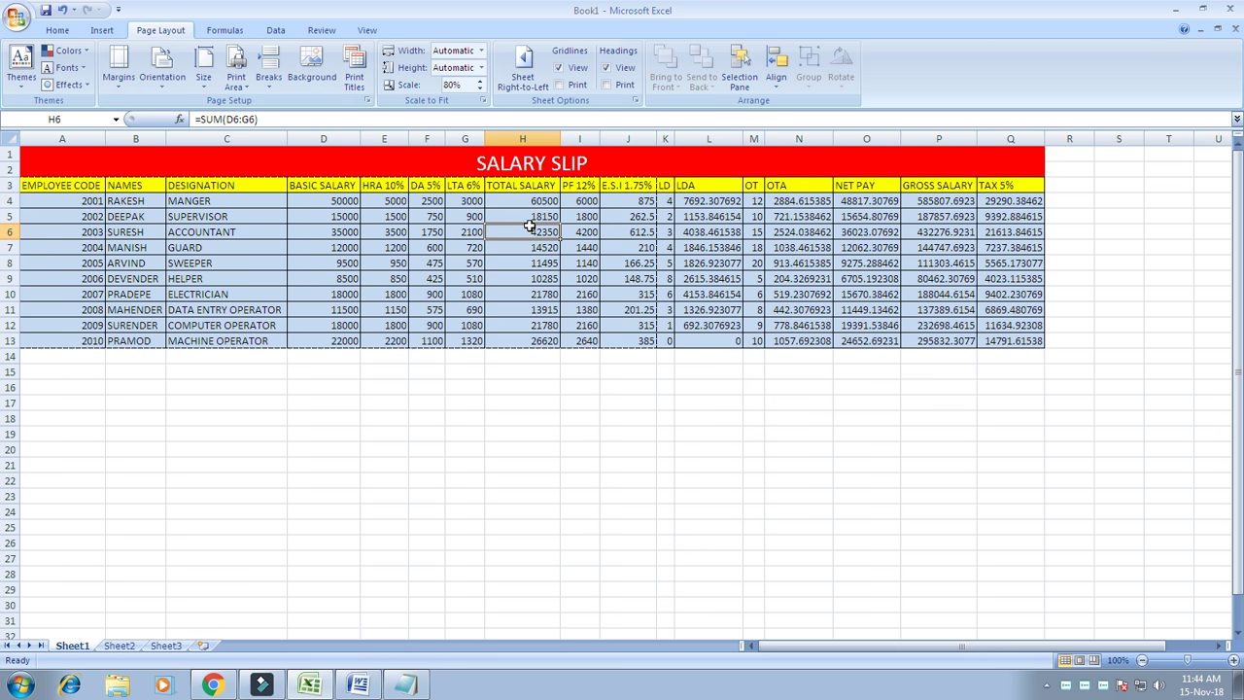